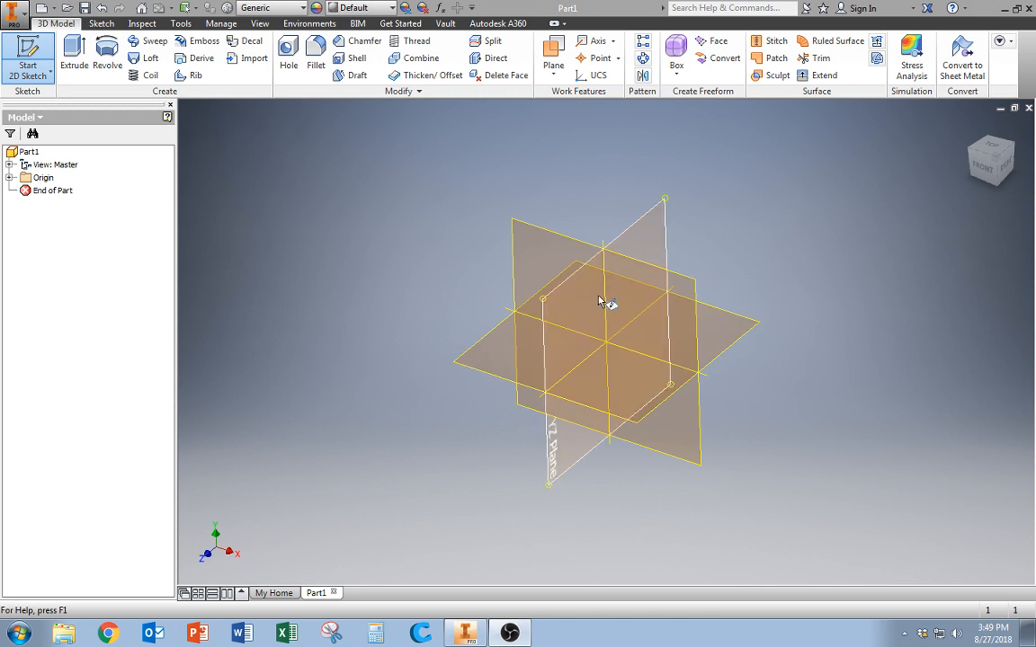
Start a 2D sketch on the horizontal XZ origin plane
click(50, 76)
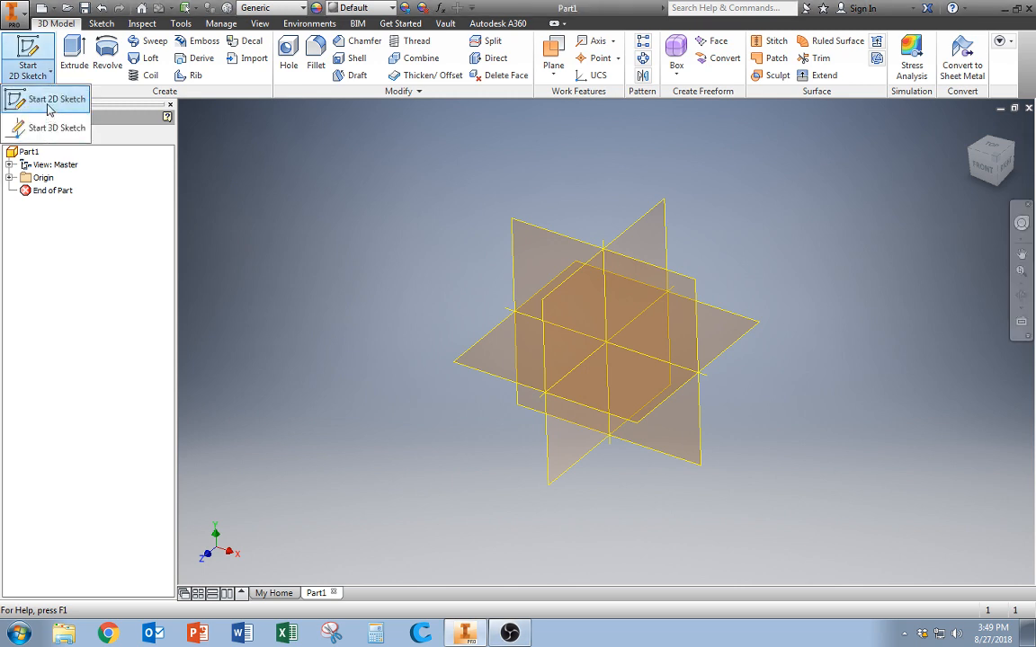
click(50, 100)
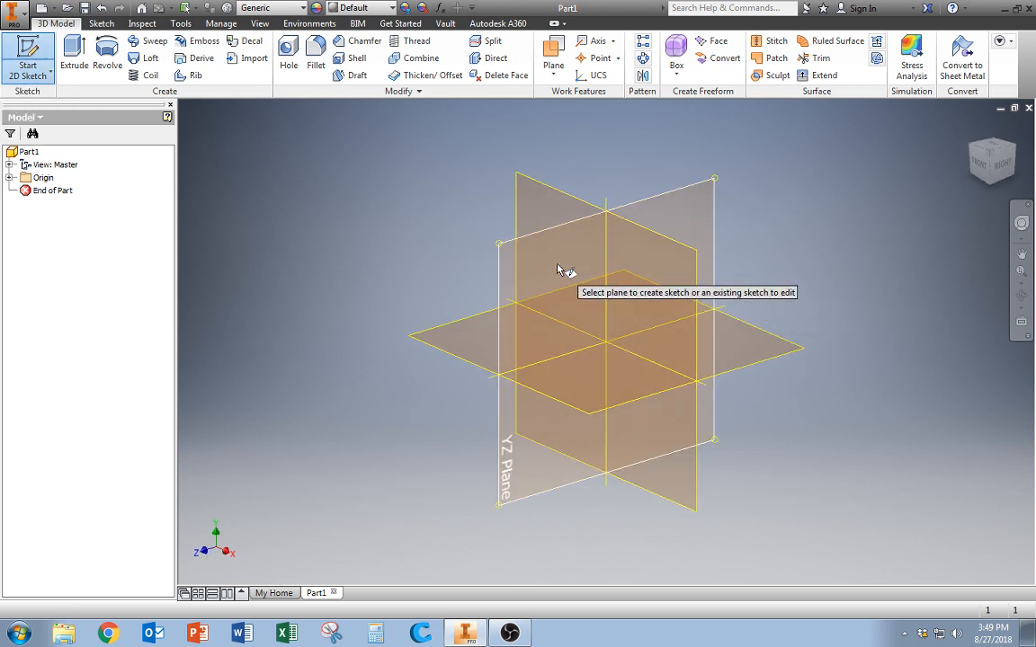
click(462, 340)
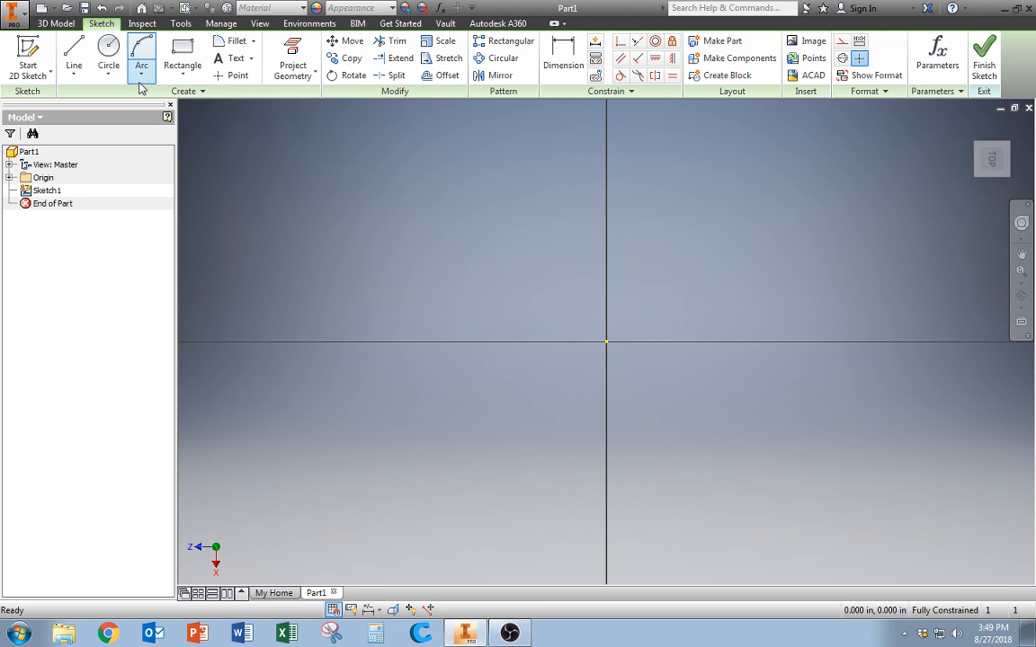
click(193, 52)
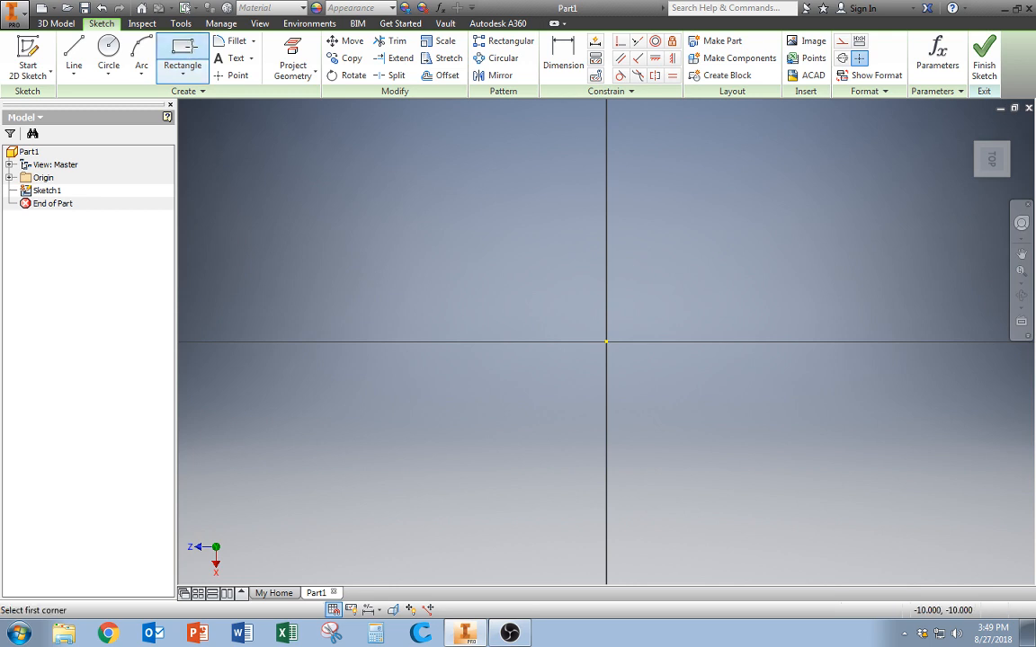
click(606, 343)
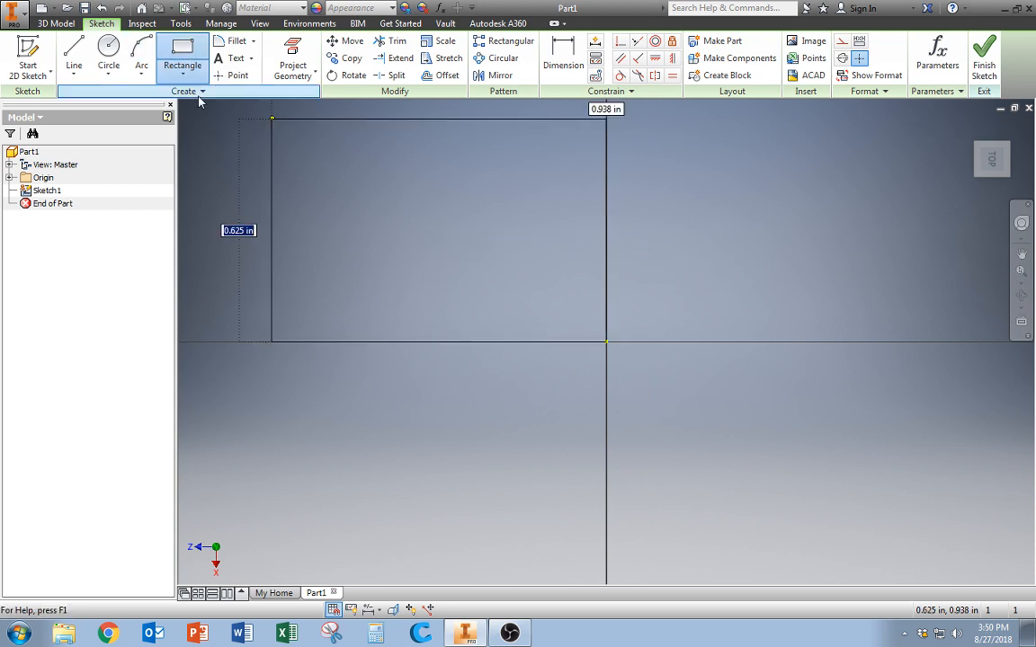
key(Escape)
Draw a two-point rectangle measuring 1 in by 1 in with one corner on the origin, and finish the sketch
click(185, 77)
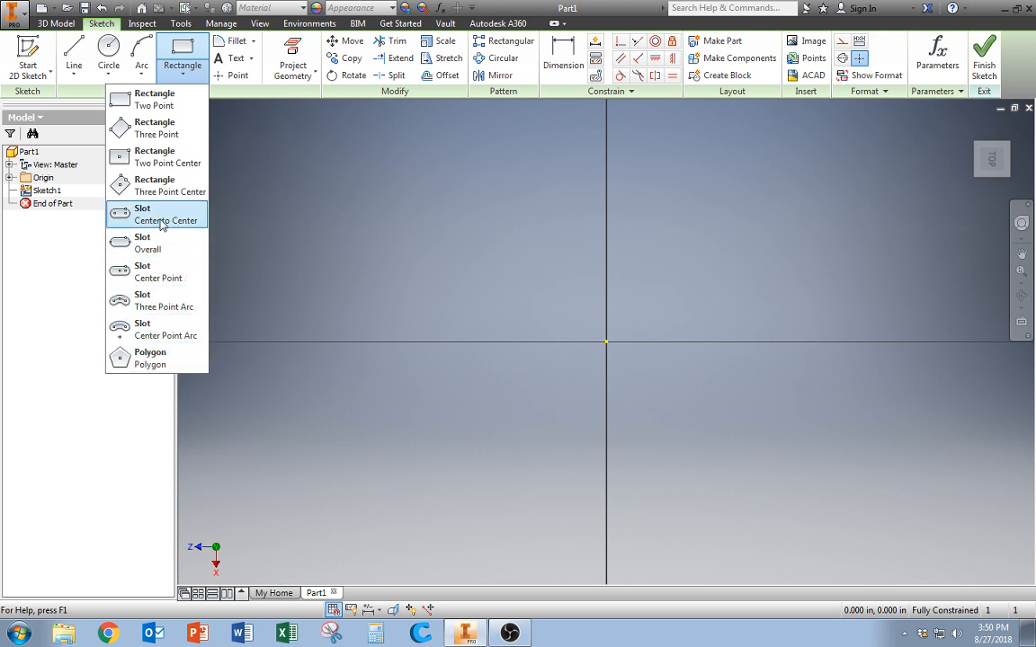
click(148, 107)
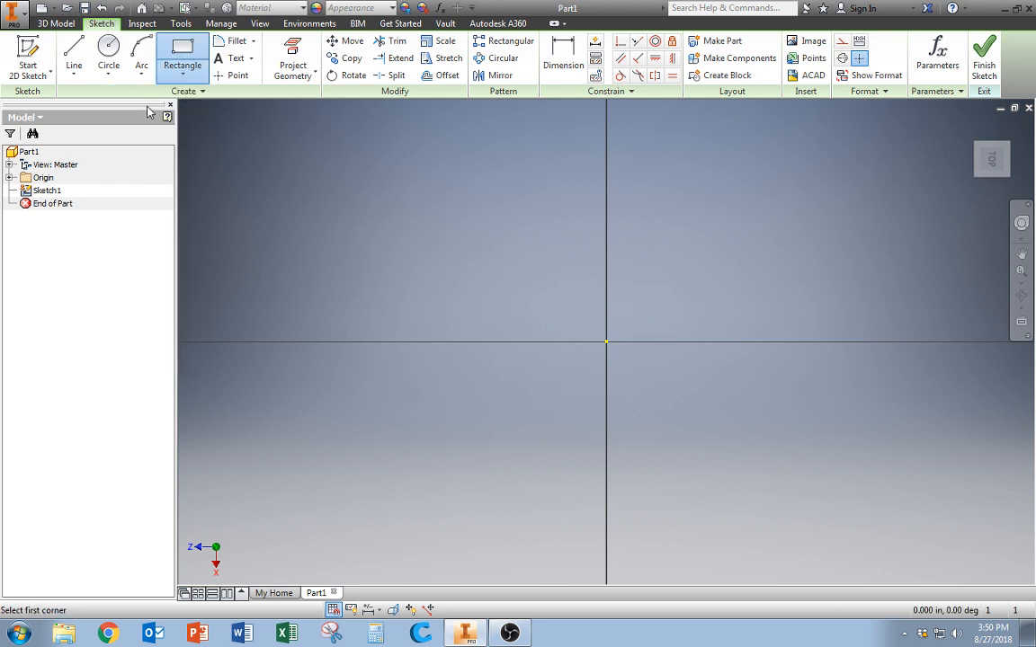
click(606, 342)
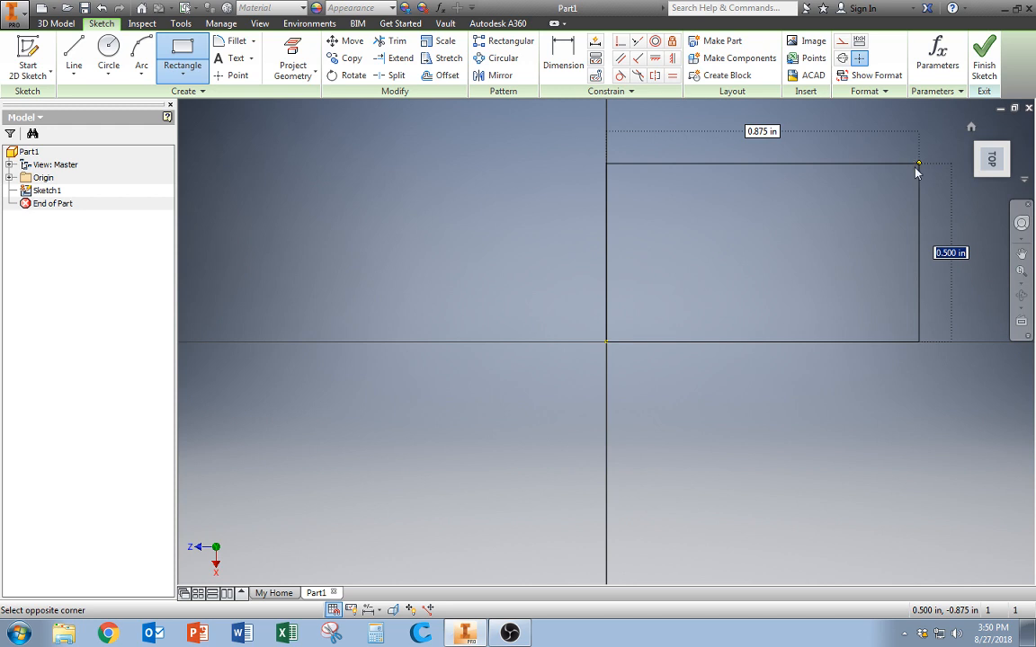
text(1)
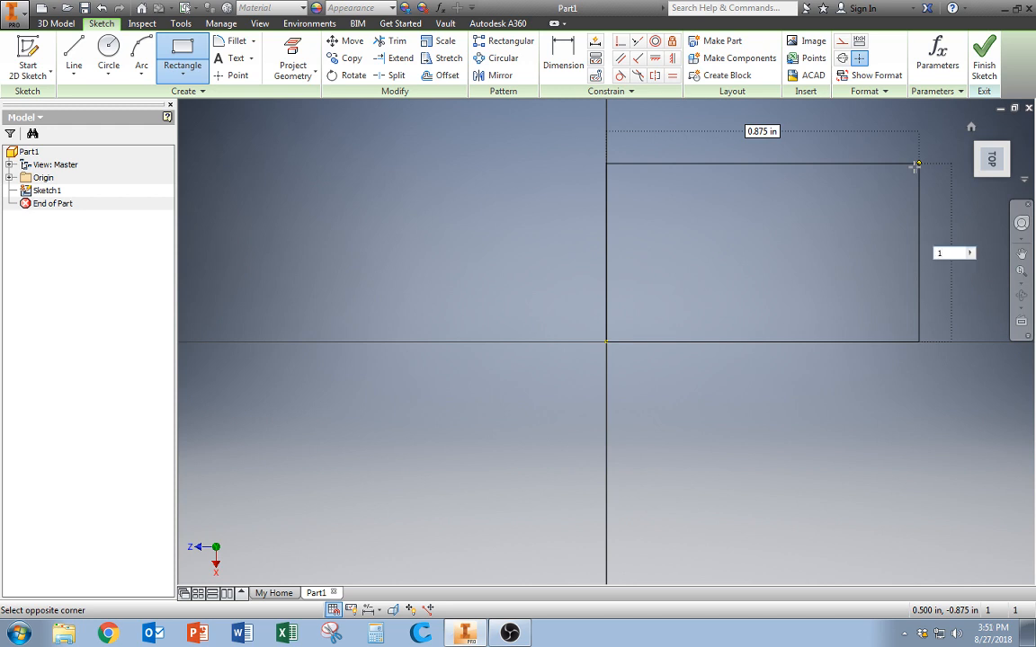
key(Tab)
scroll(915, 167, down, 5)
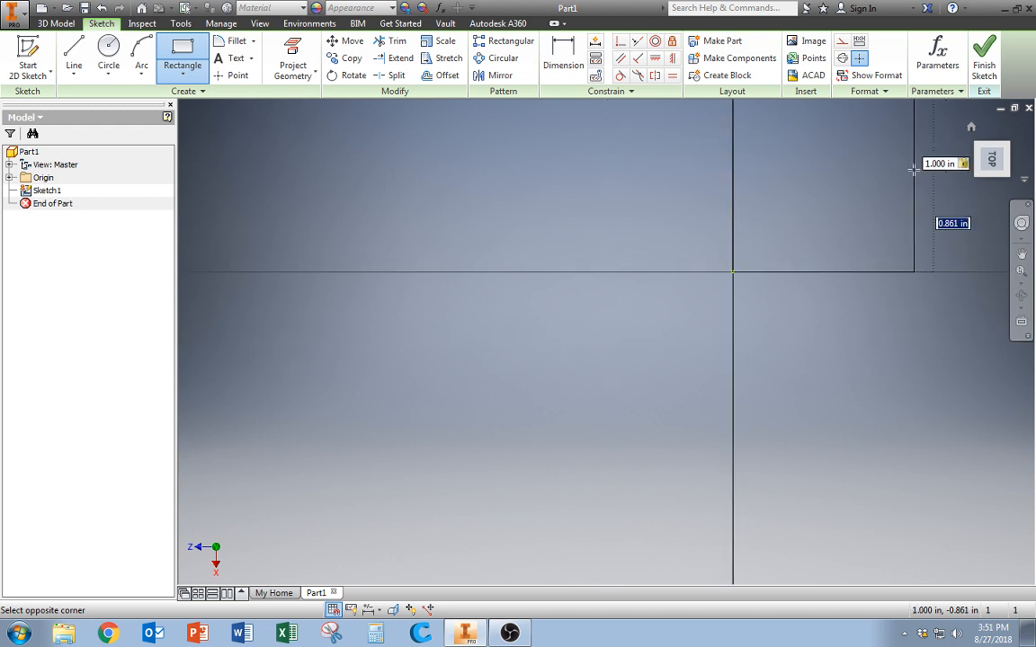
middle_drag(911, 168, 795, 254)
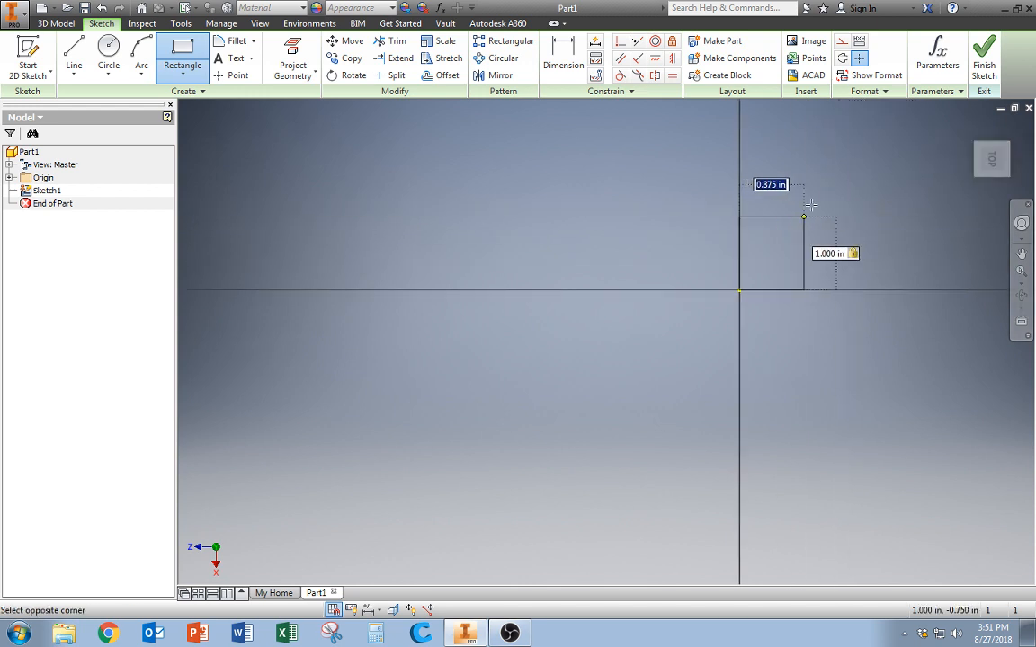
text(1)
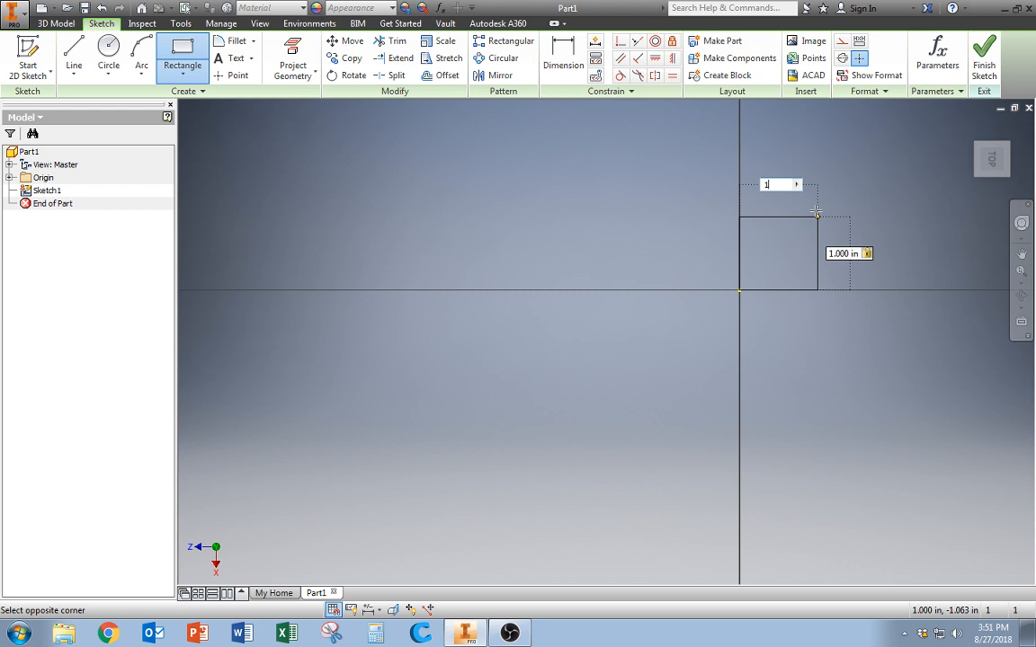
key(Tab)
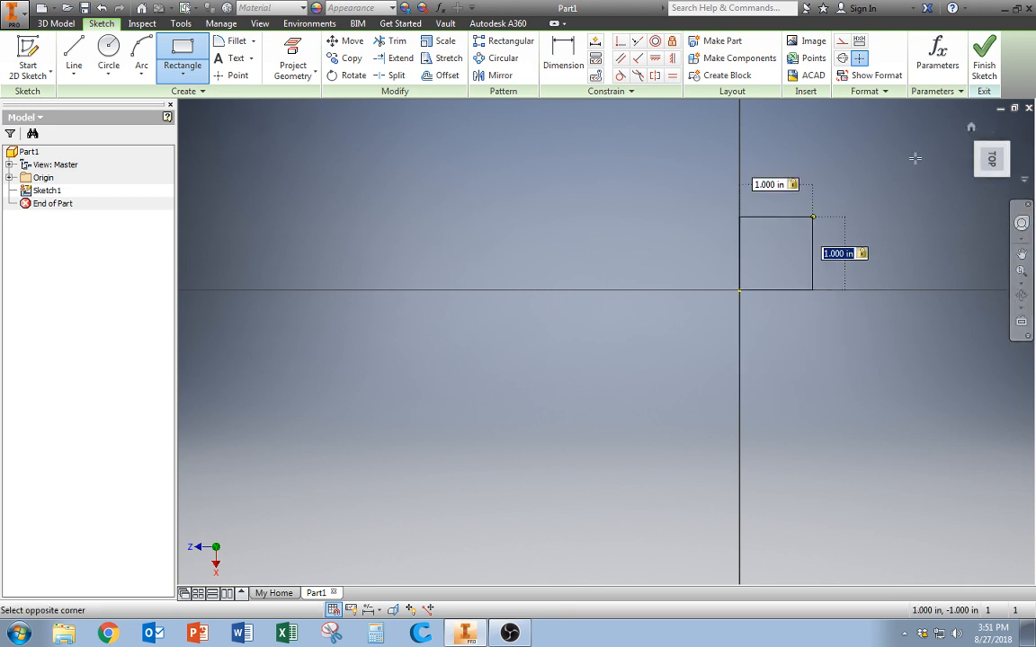
key(Return)
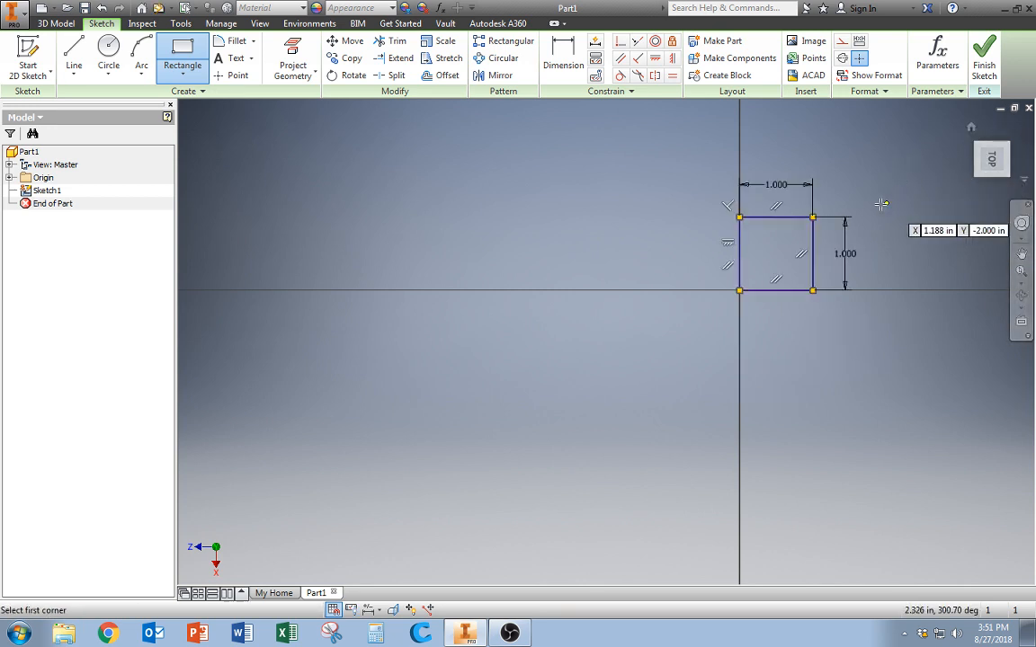
scroll(755, 216, up, 5)
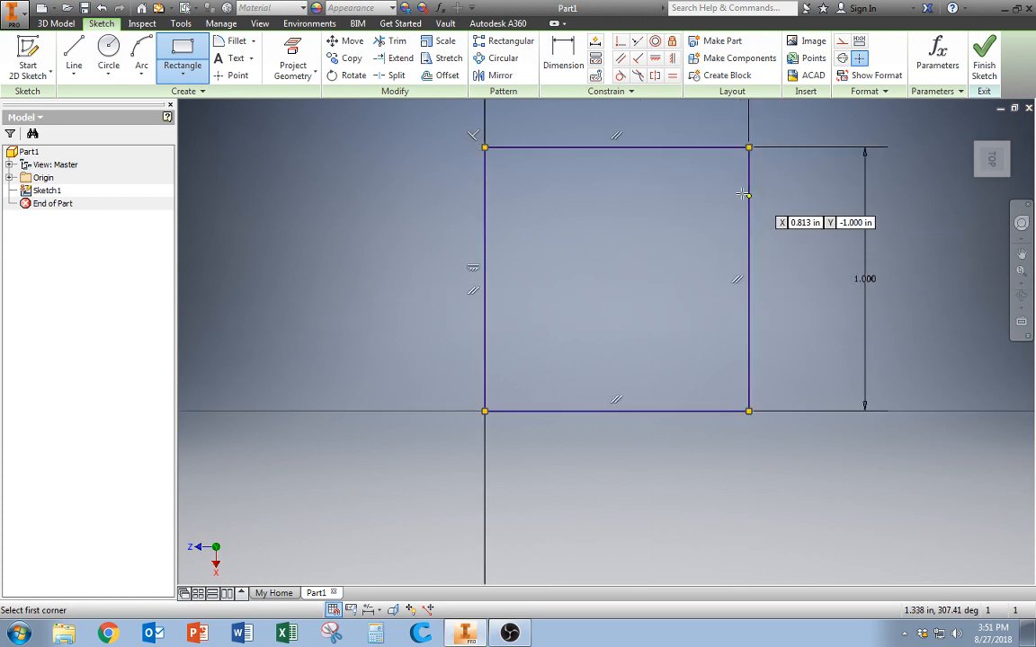
scroll(710, 211, down, 3)
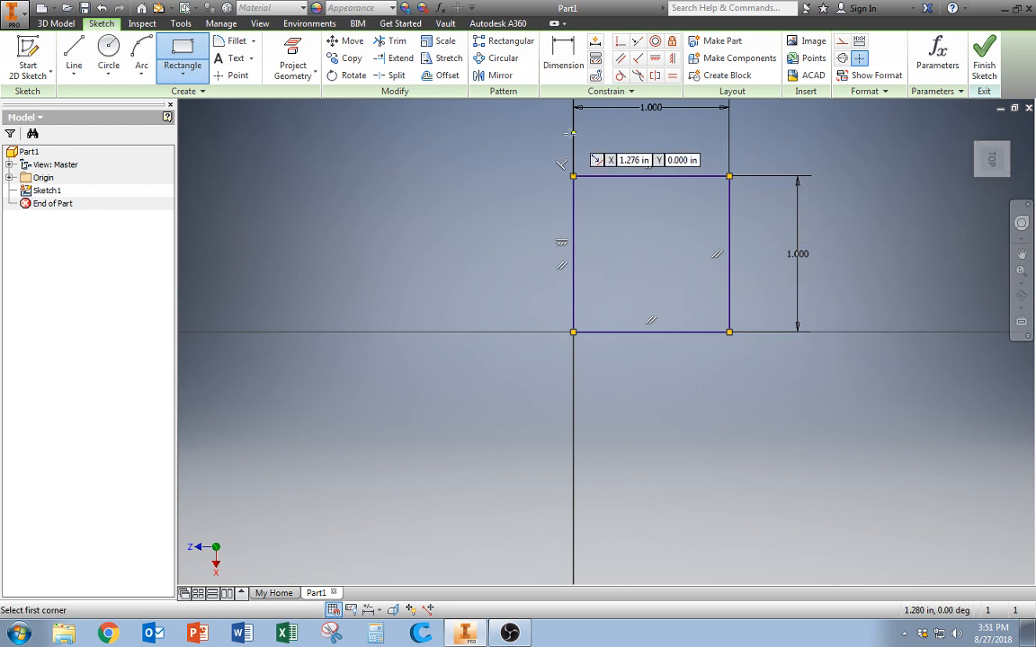
click(983, 56)
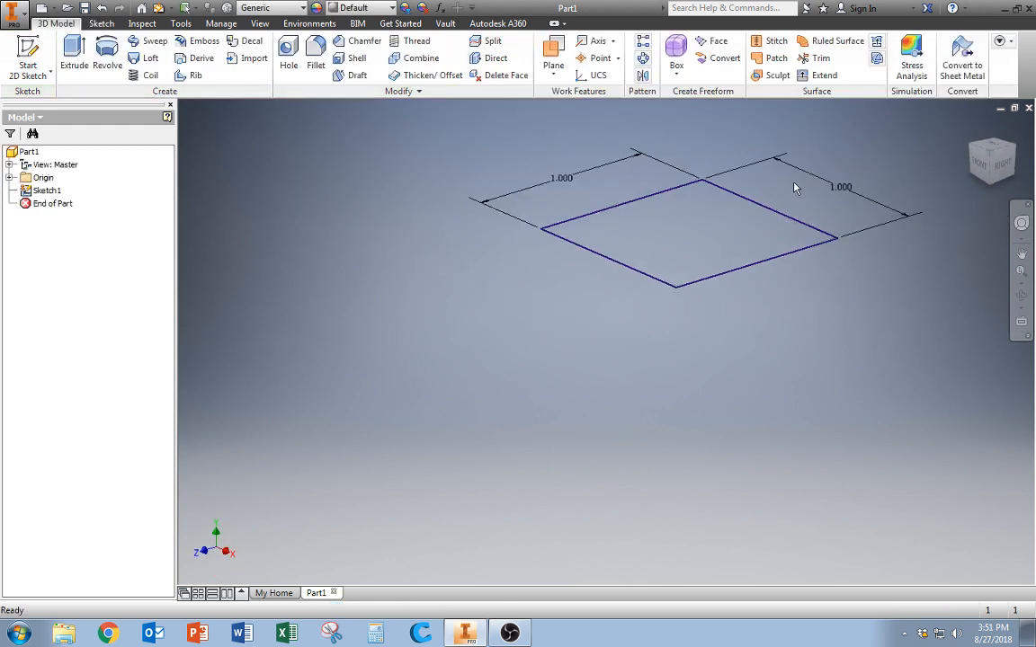
Extrude the square profile upward by 1 in to form a solid cube
mouse_move(794, 188)
middle_down()
mouse_move(702, 223)
mouse_move(710, 230)
middle_up()
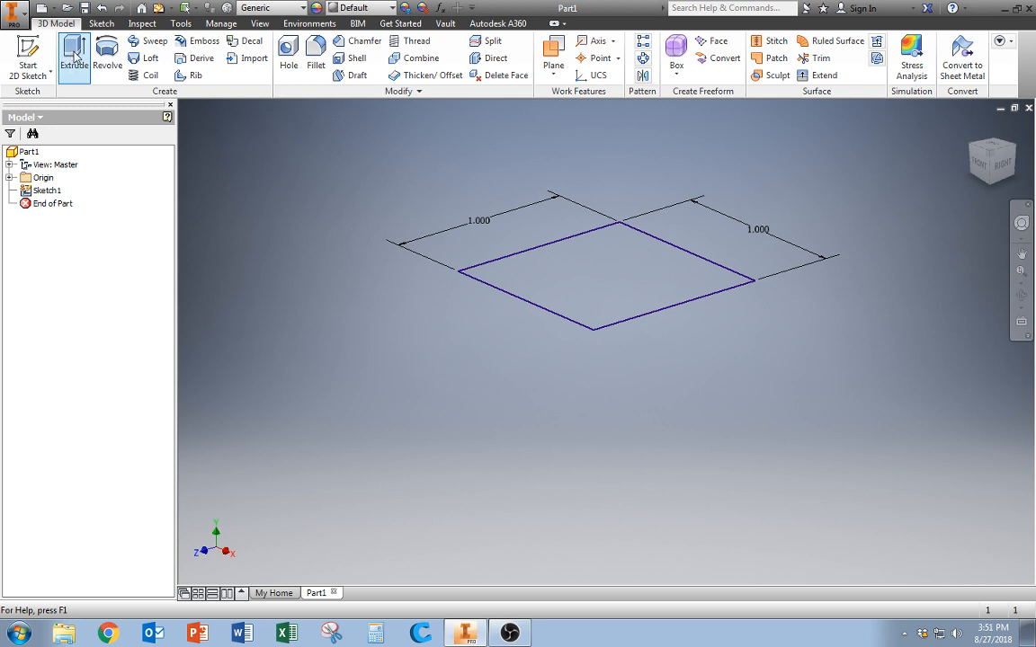
middle_drag(513, 240, 421, 282)
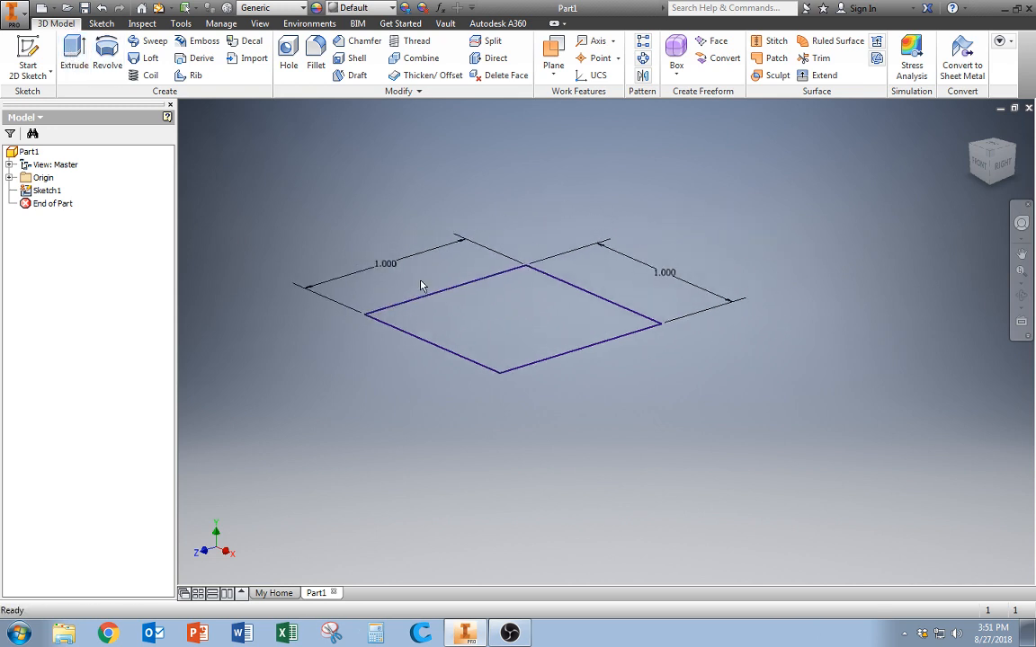
middle_drag(377, 205, 406, 234)
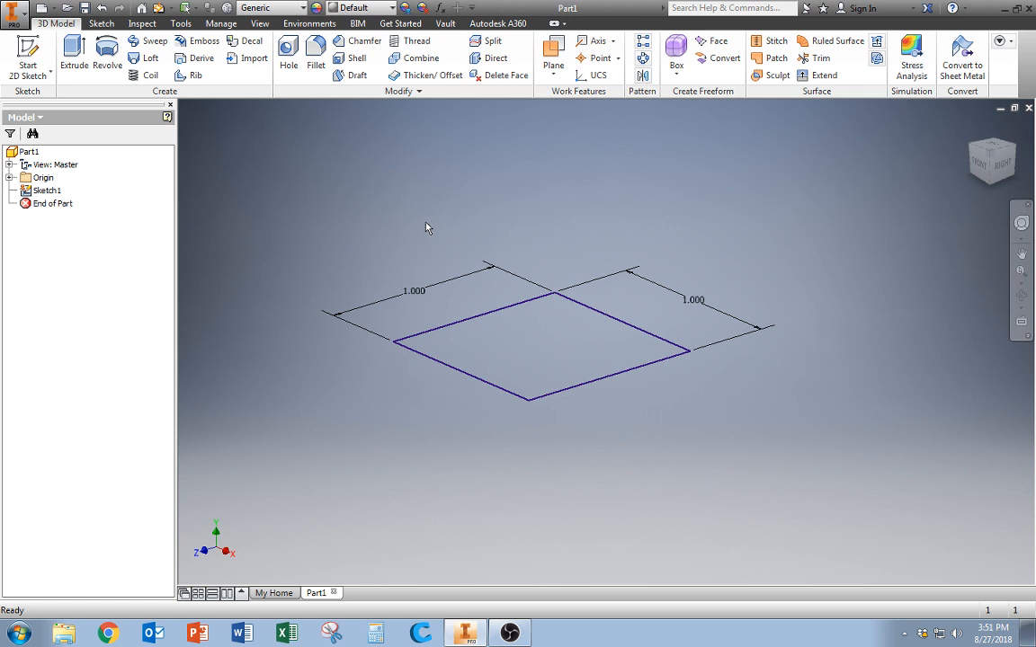
click(74, 54)
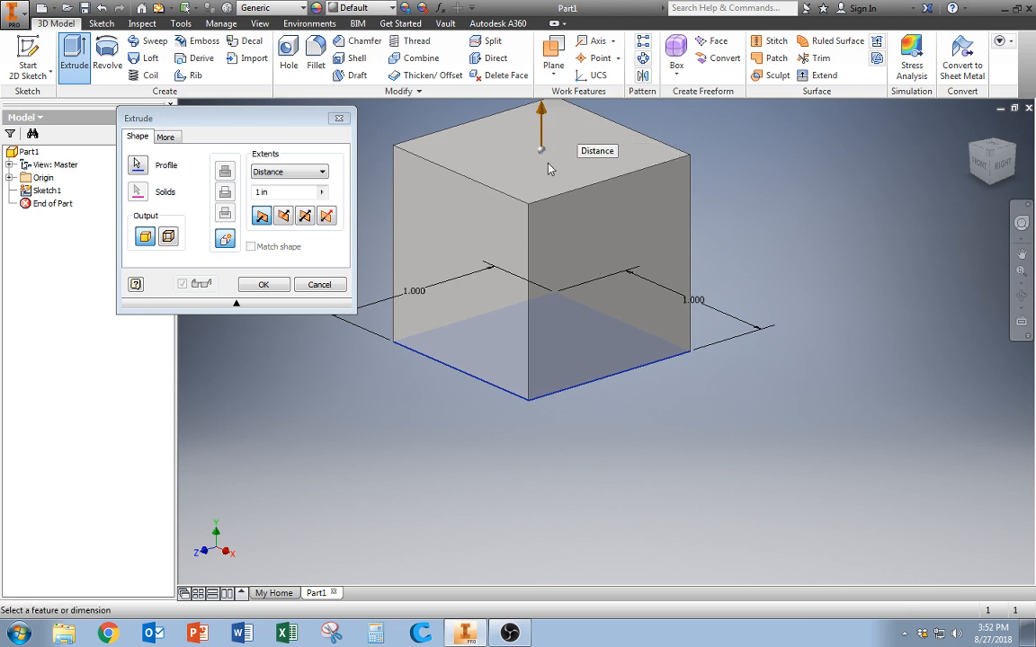
scroll(618, 231, down, 3)
middle_drag(734, 186, 643, 262)
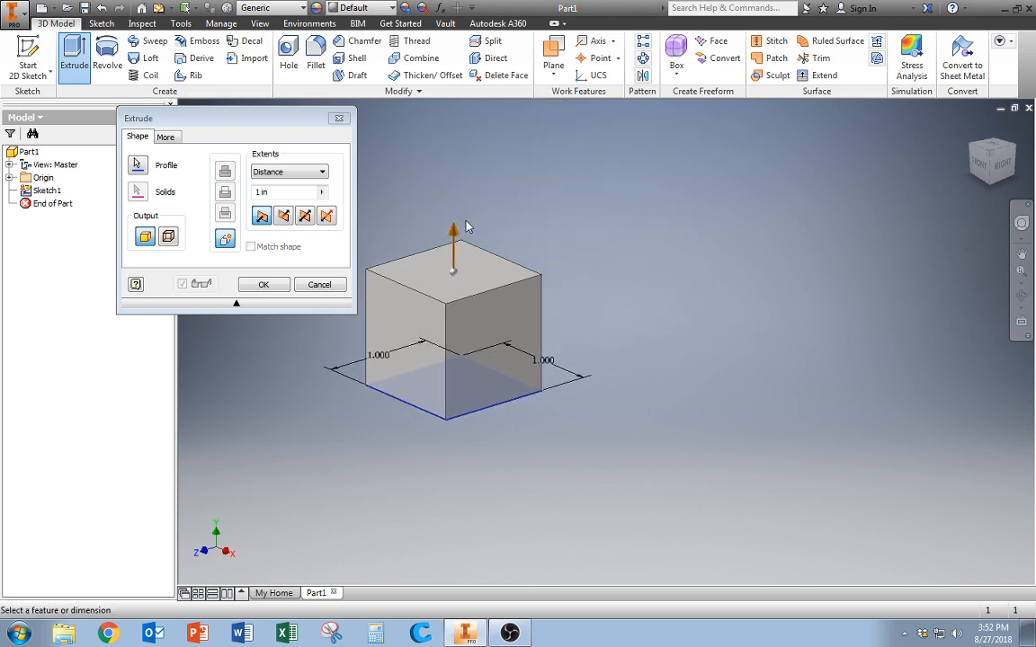
scroll(455, 236, up, 2)
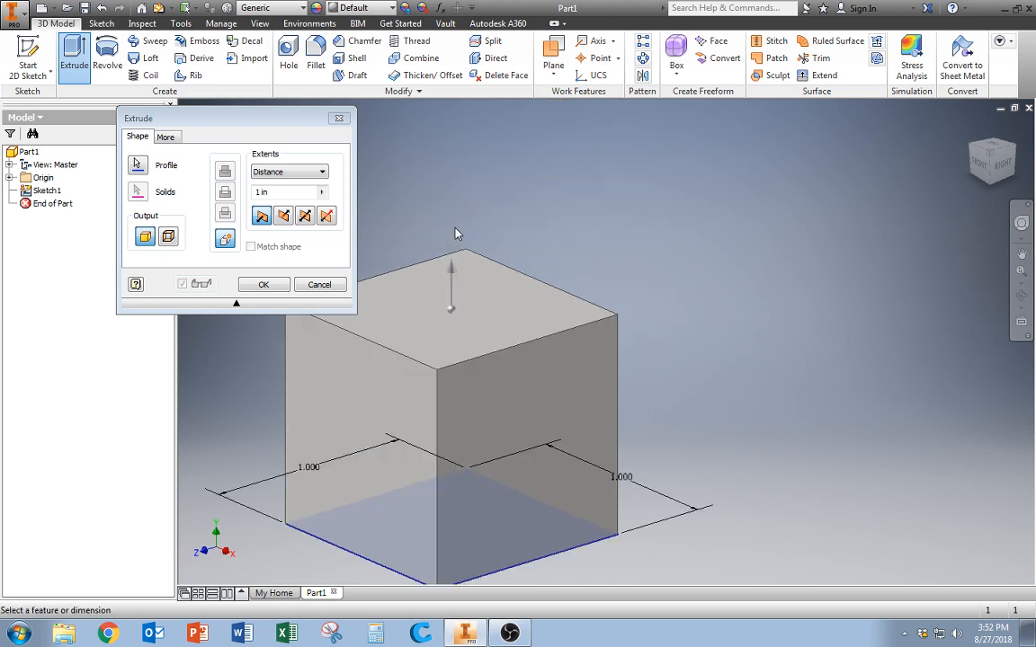
drag(451, 261, 447, 389)
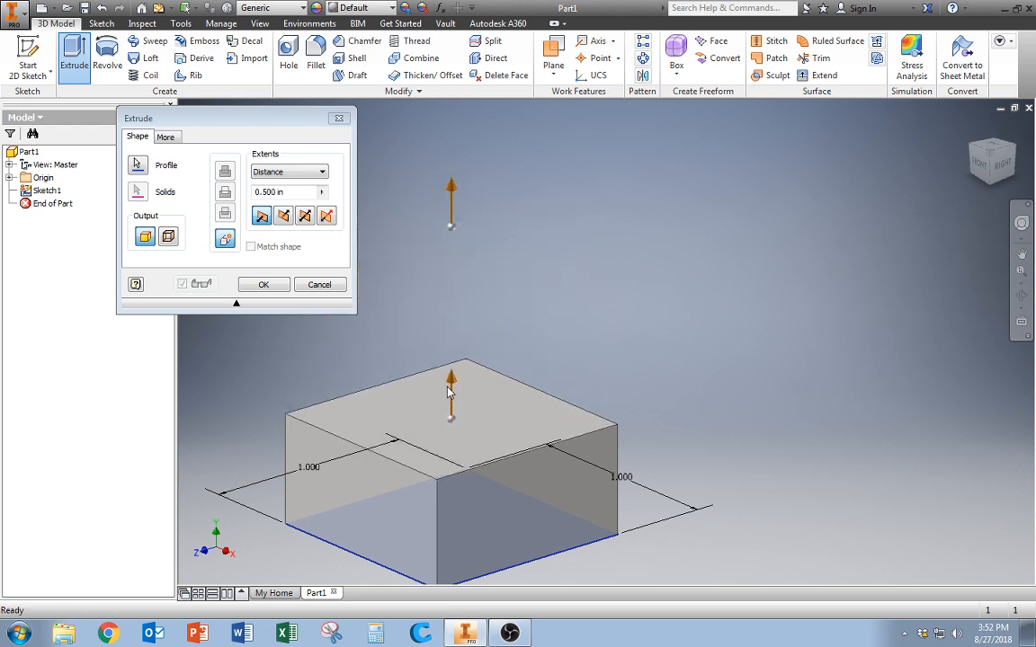
text(1)
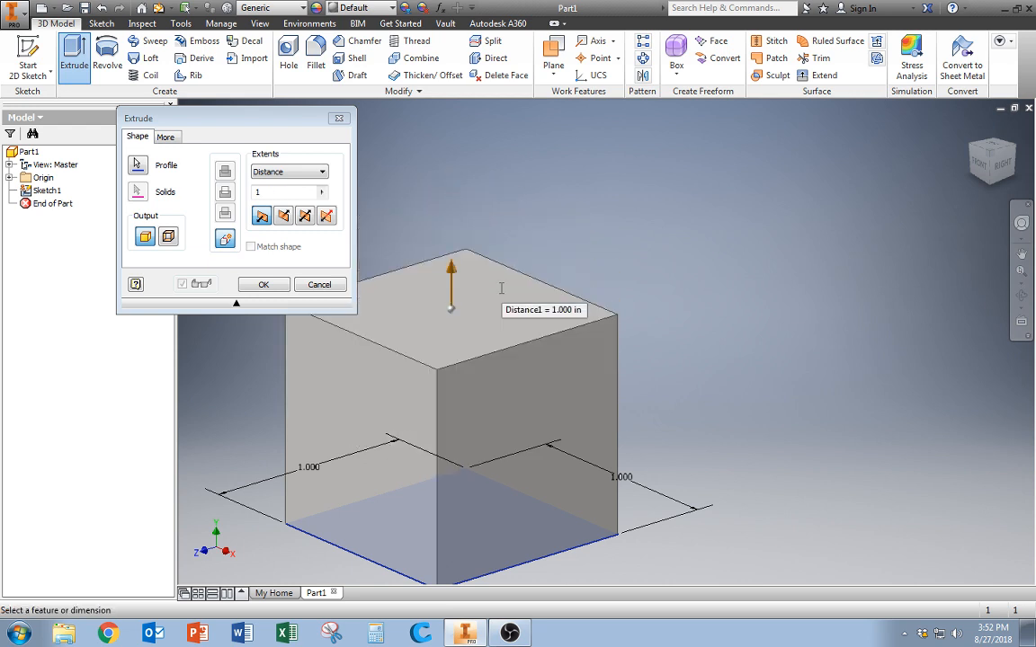
key(Return)
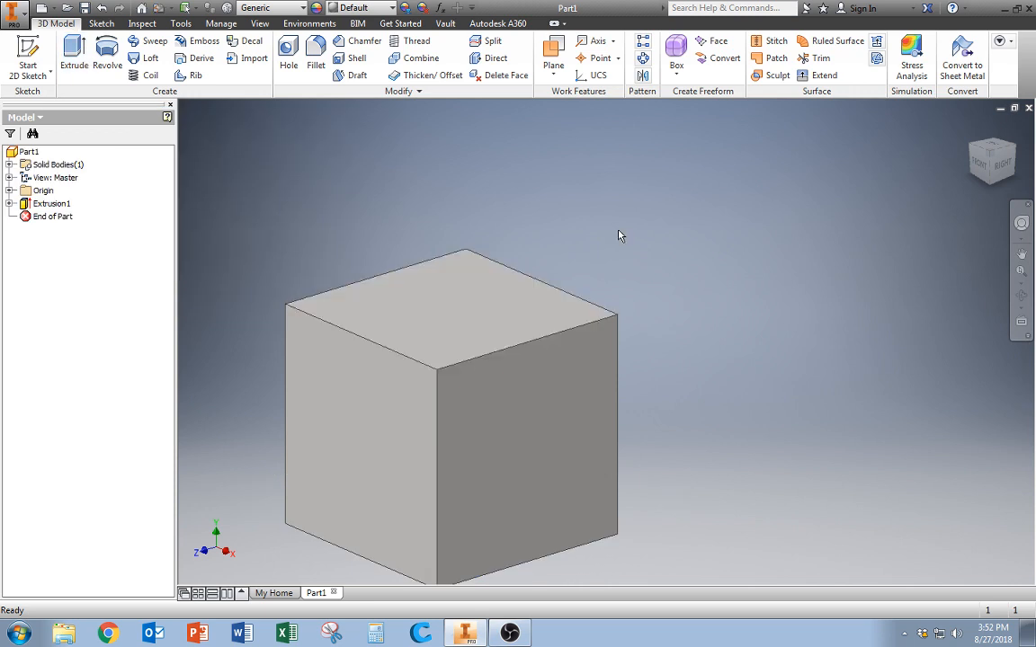
Examine Extrusion1 and the sketch nested under it in the model history, highlighting each on the cube
middle_drag(619, 234, 762, 150)
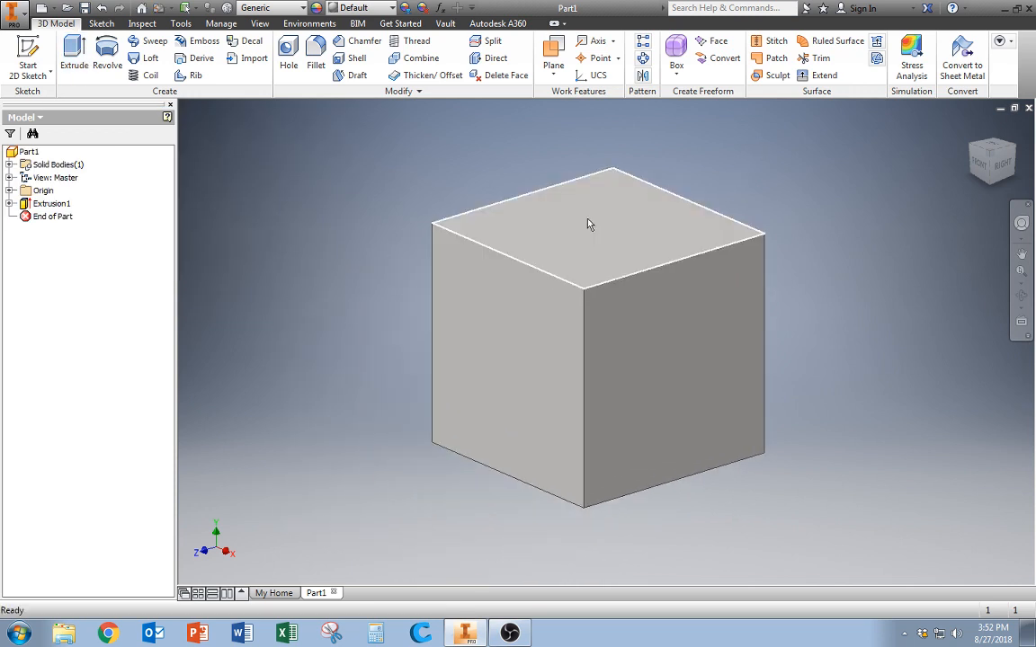
click(9, 204)
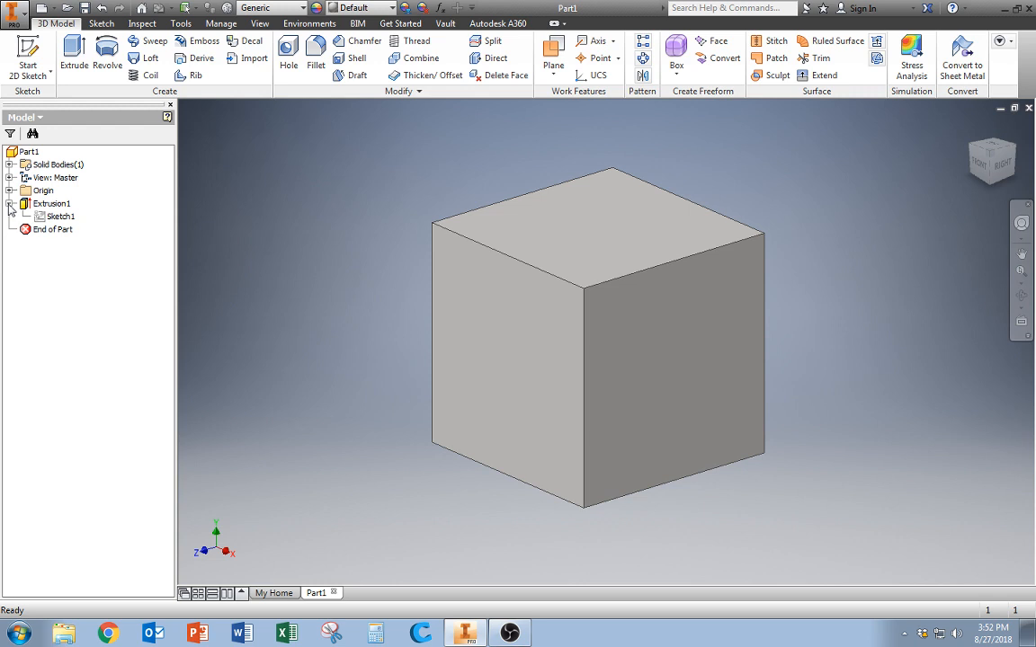
click(9, 205)
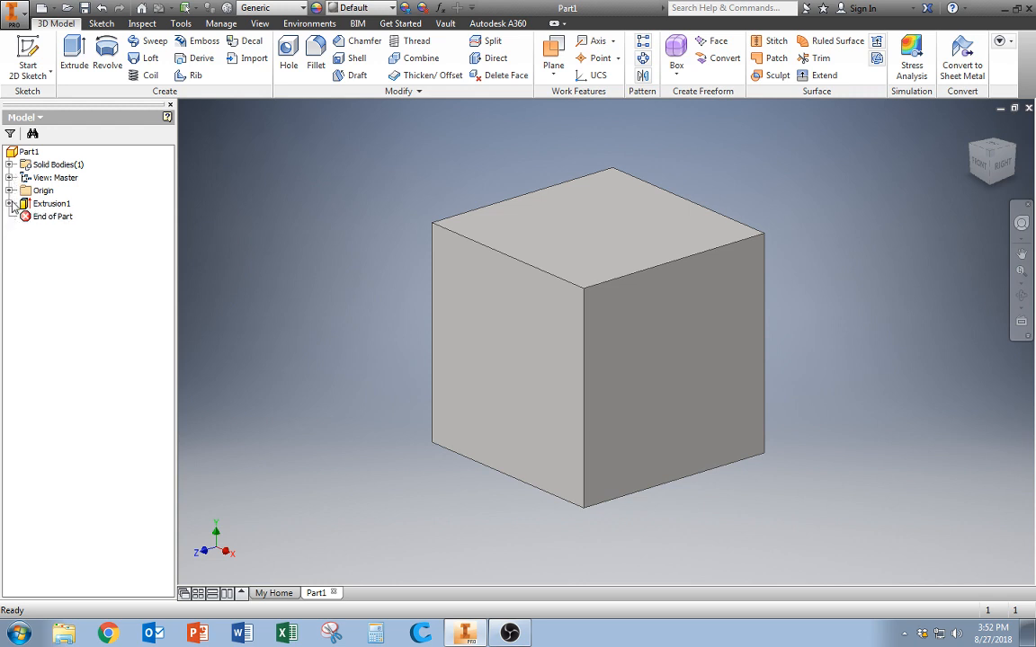
click(40, 205)
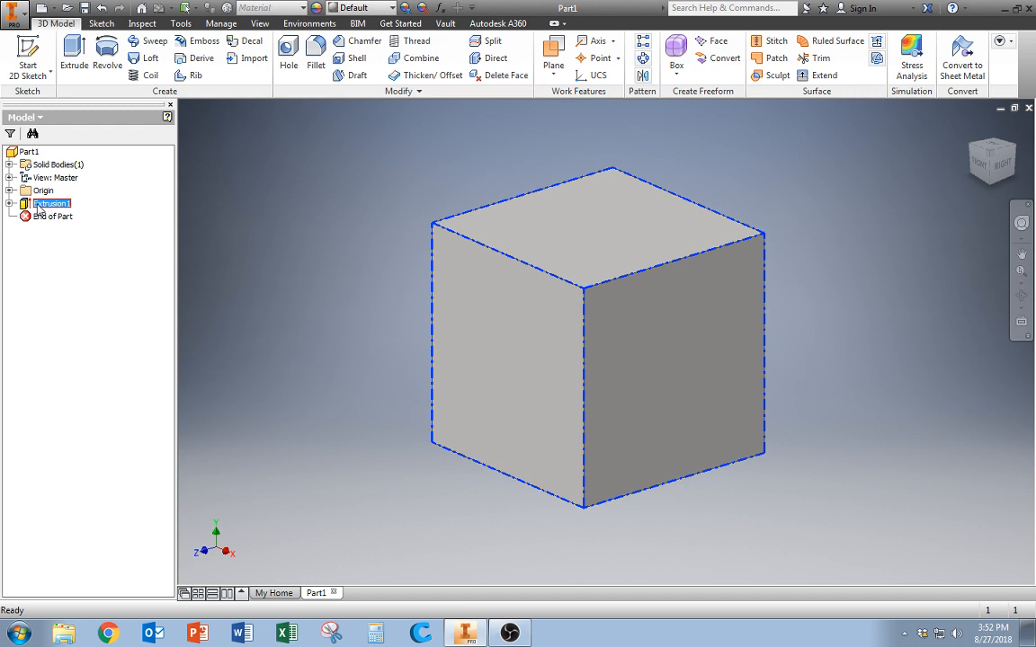
click(10, 204)
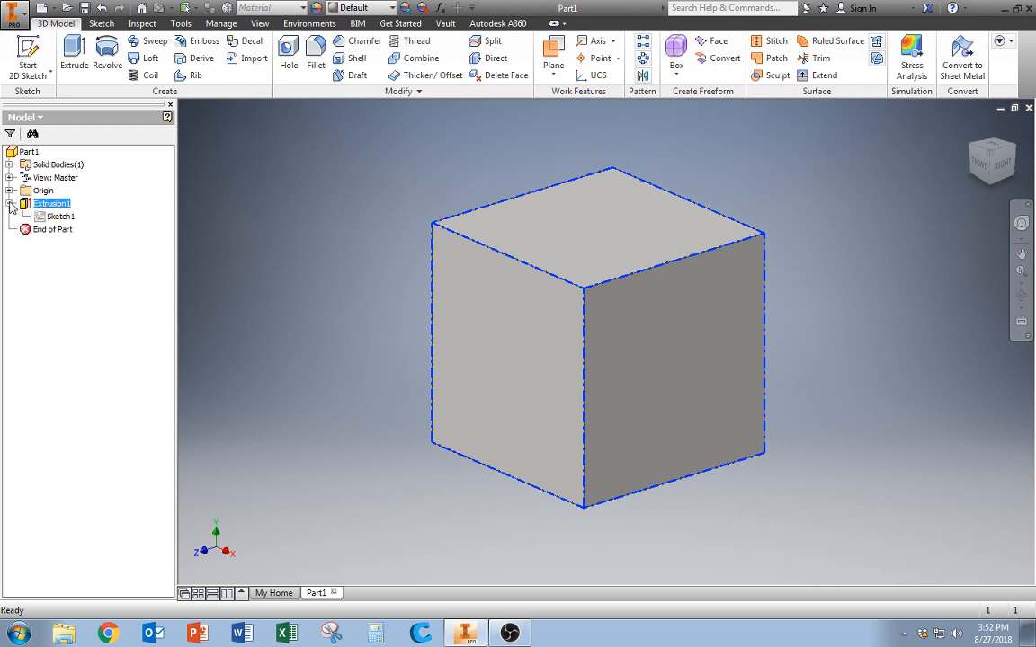
click(62, 216)
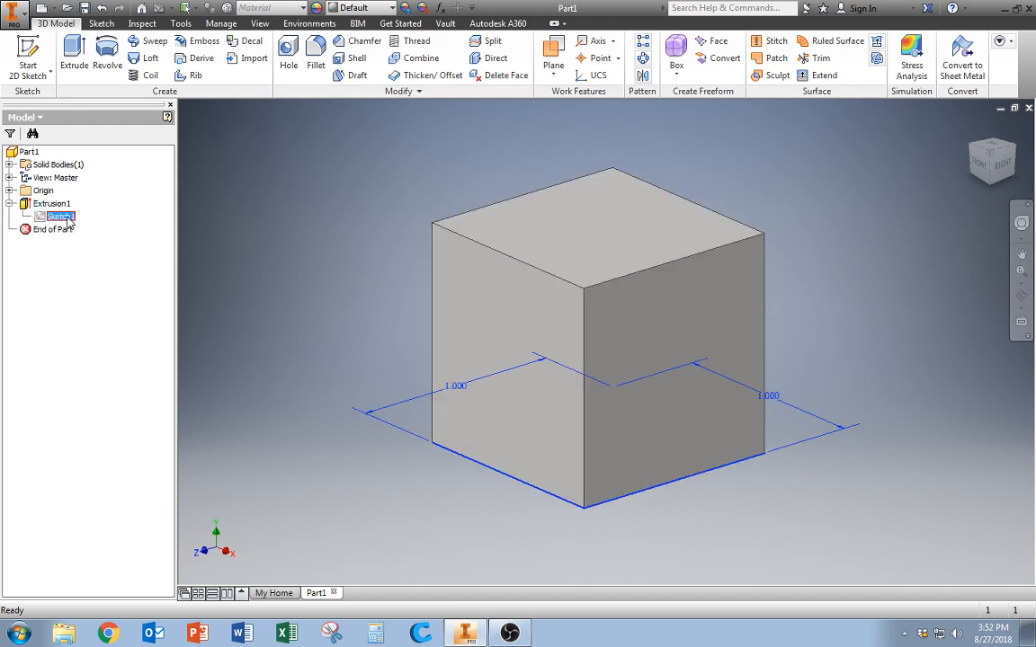
click(69, 205)
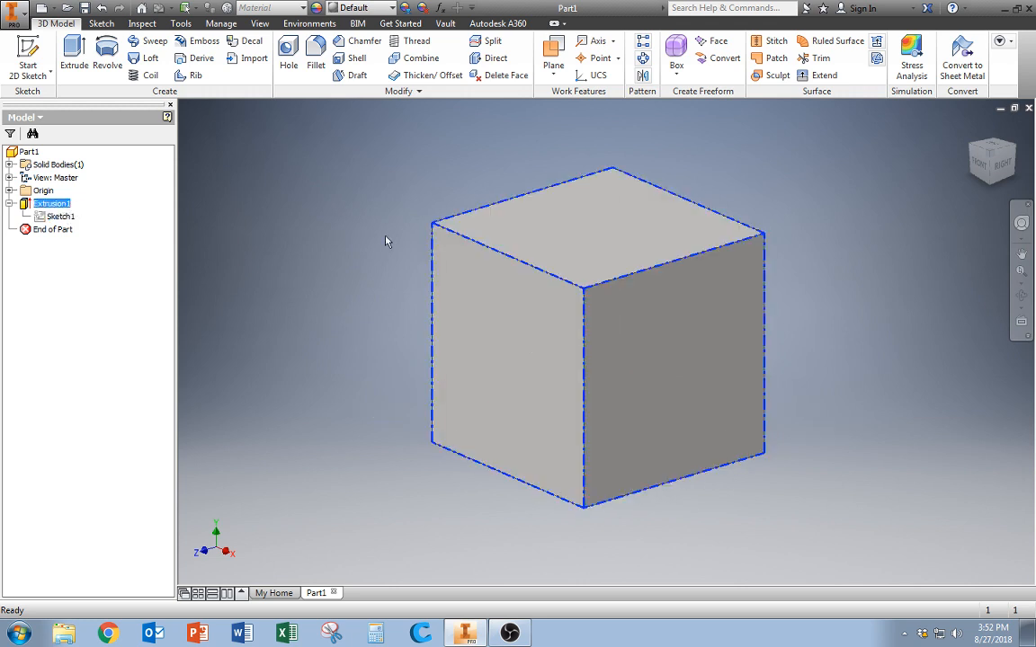
Try Direction 2, Symmetric and Direction 1 for Extrusion1, and cancel the feature edit
click(126, 308)
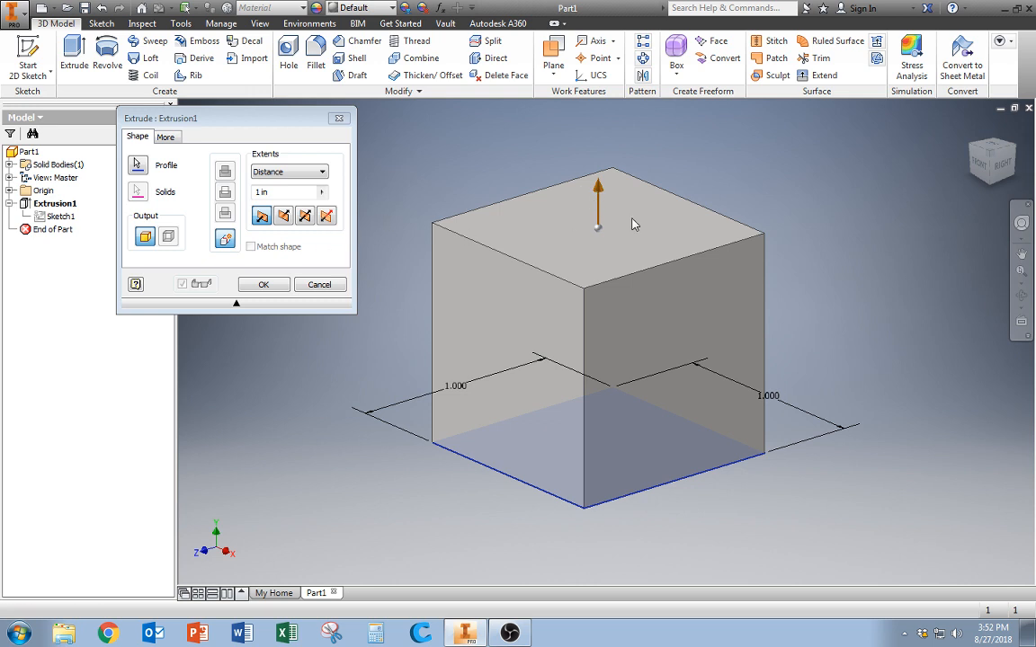
right_click(683, 186)
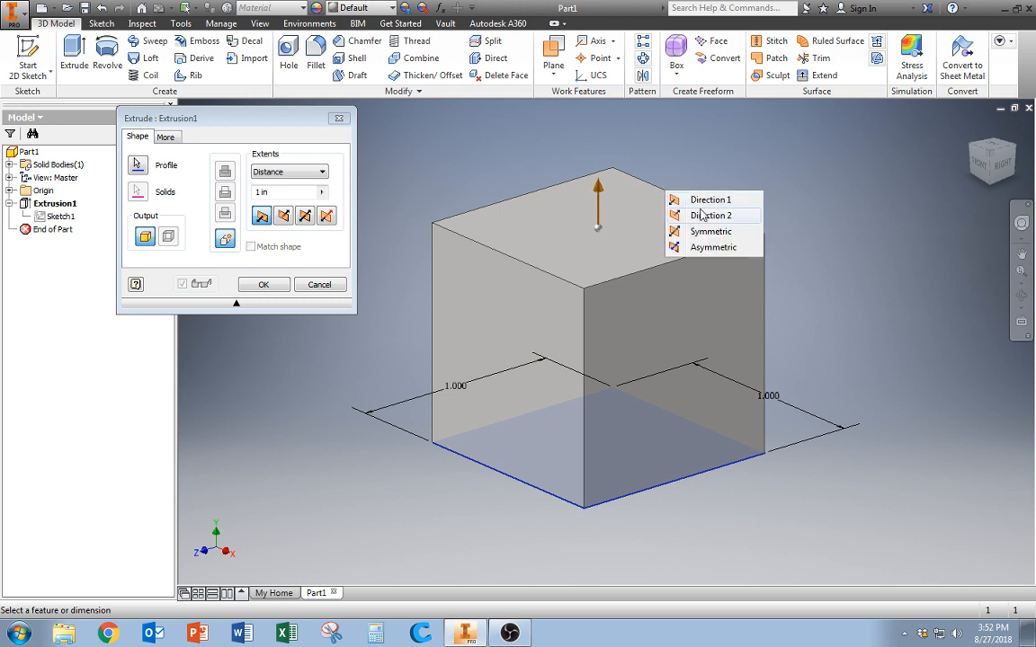
click(706, 217)
right_click(687, 185)
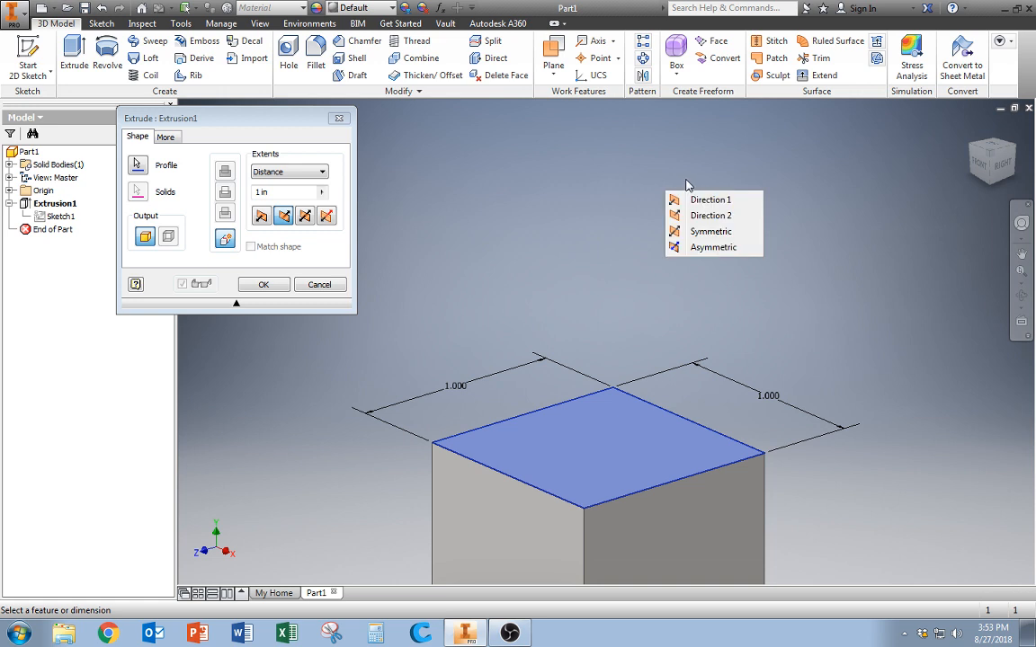
click(707, 232)
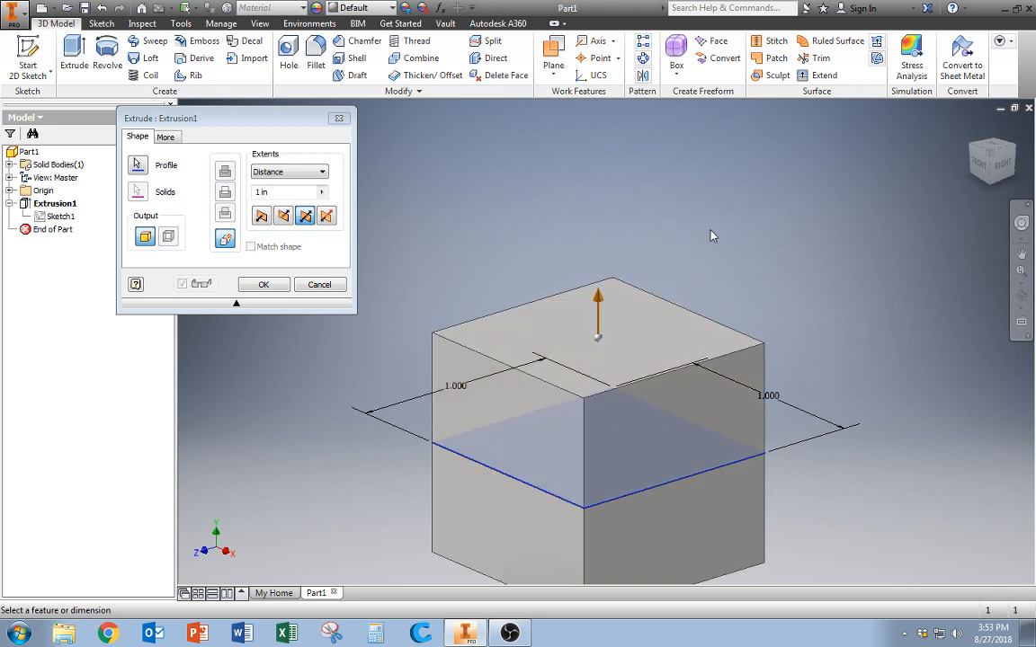
right_click(683, 196)
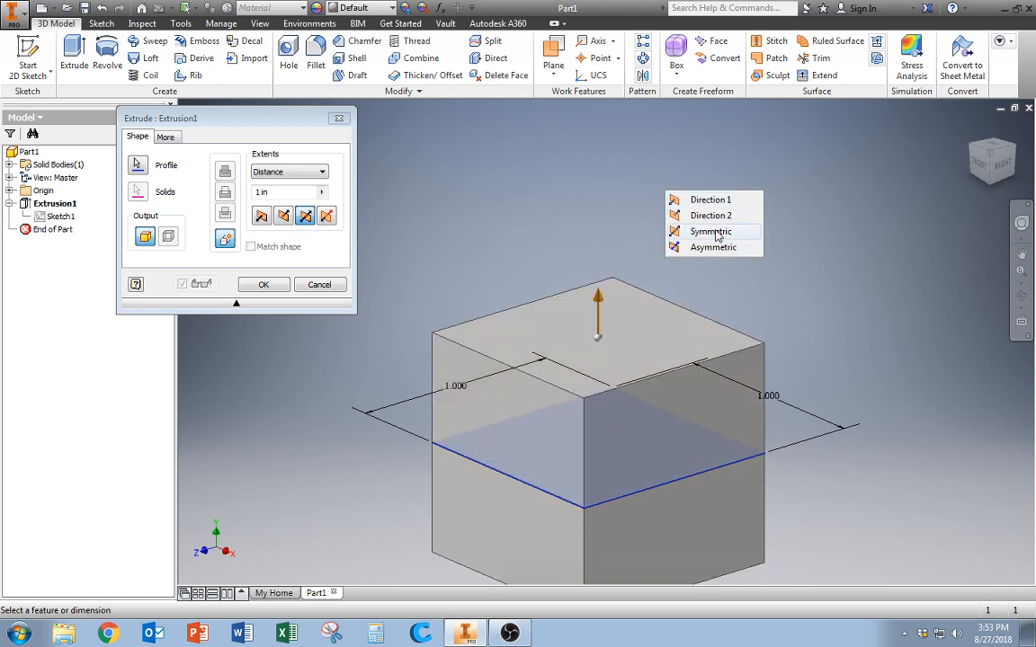
click(716, 201)
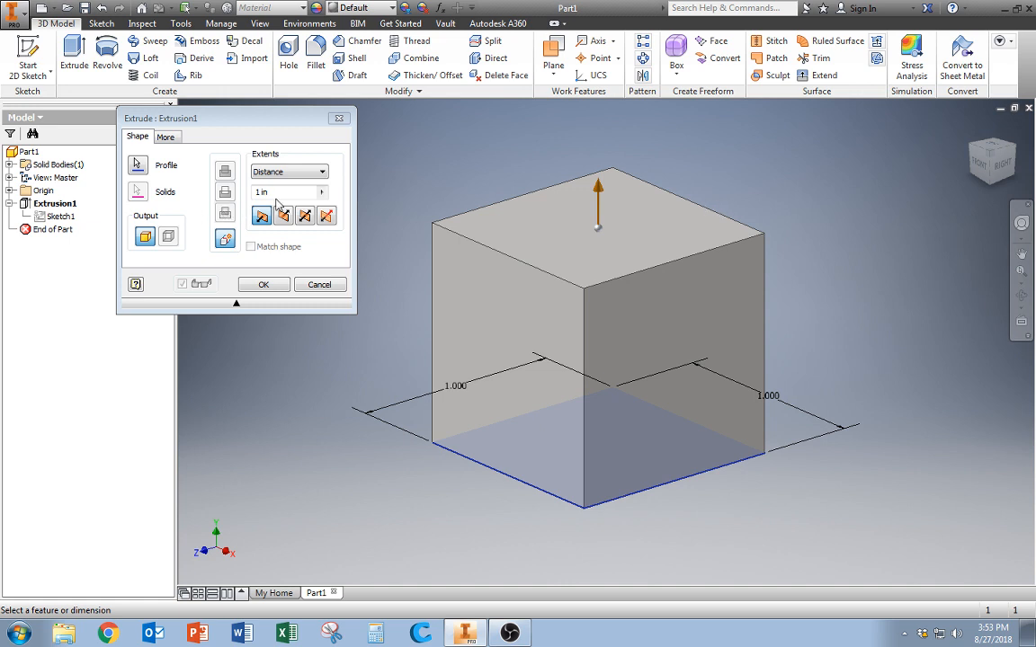
click(320, 286)
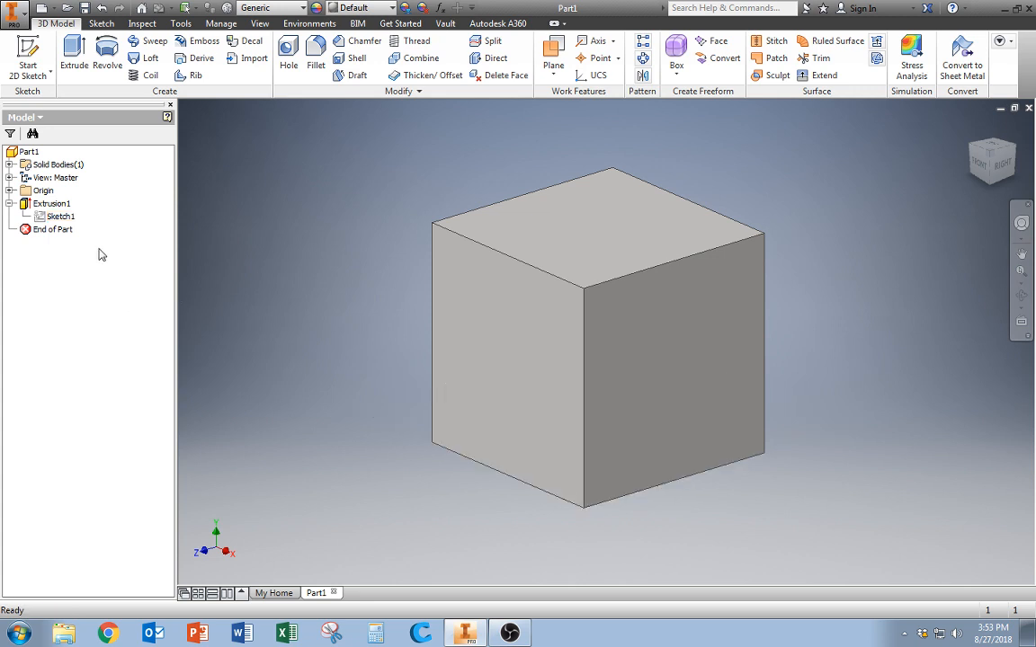
Reopen Sketch1 under Extrusion1 for editing and set the square's horizontal dimension to 1.2 in
click(59, 217)
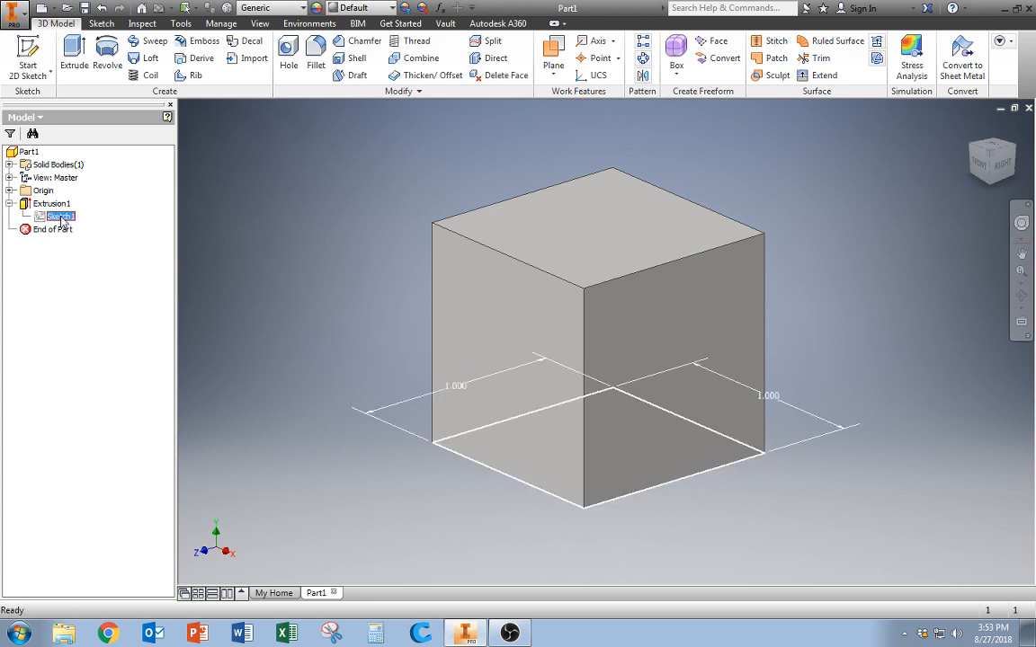
click(106, 252)
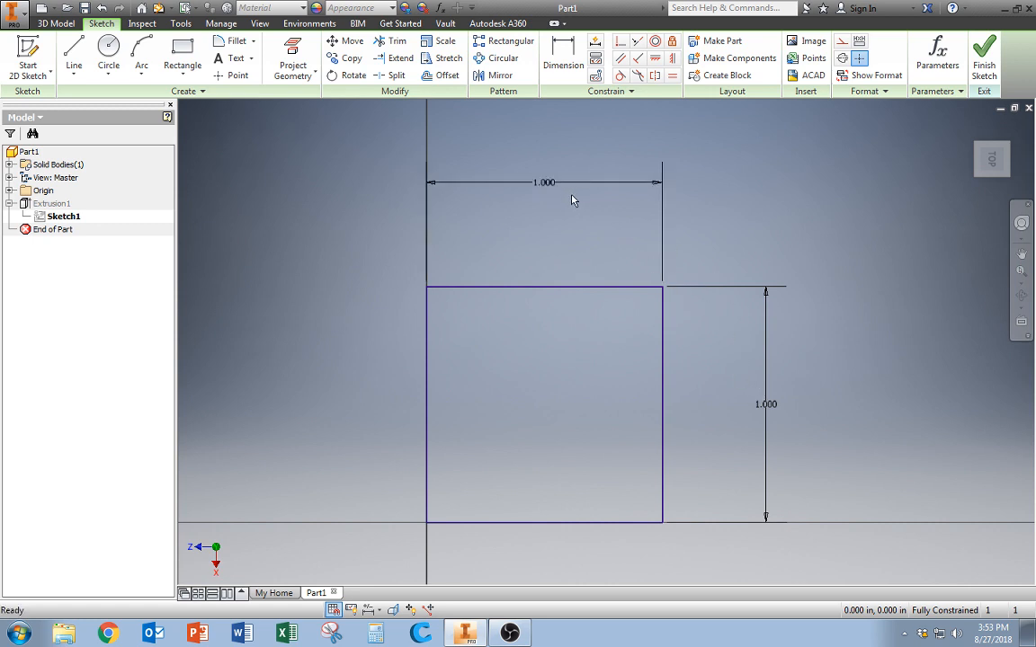
double_click(549, 184)
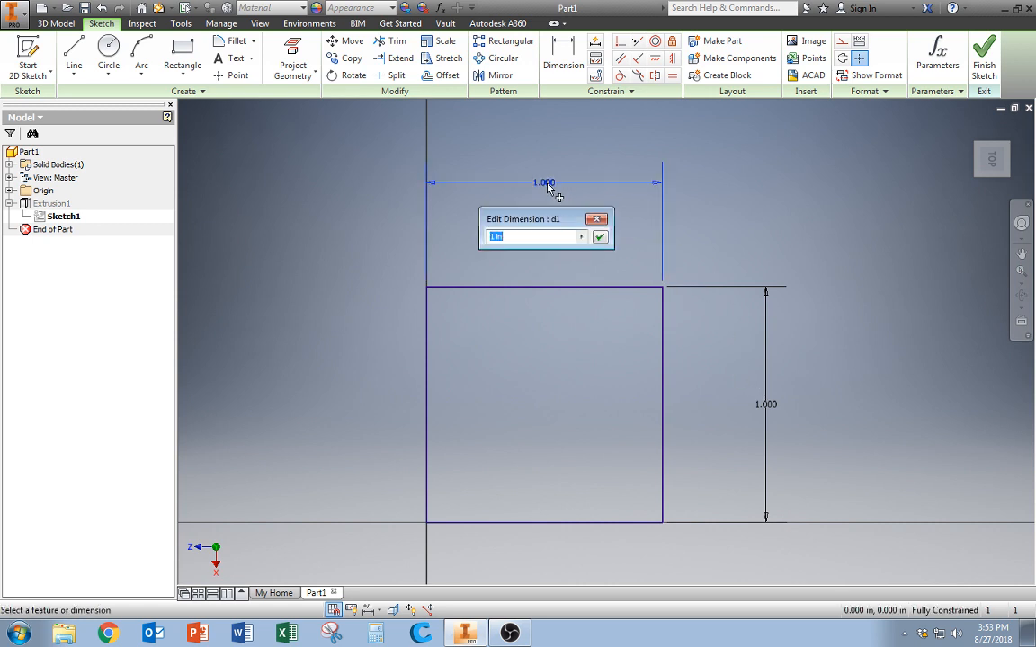
click(496, 239)
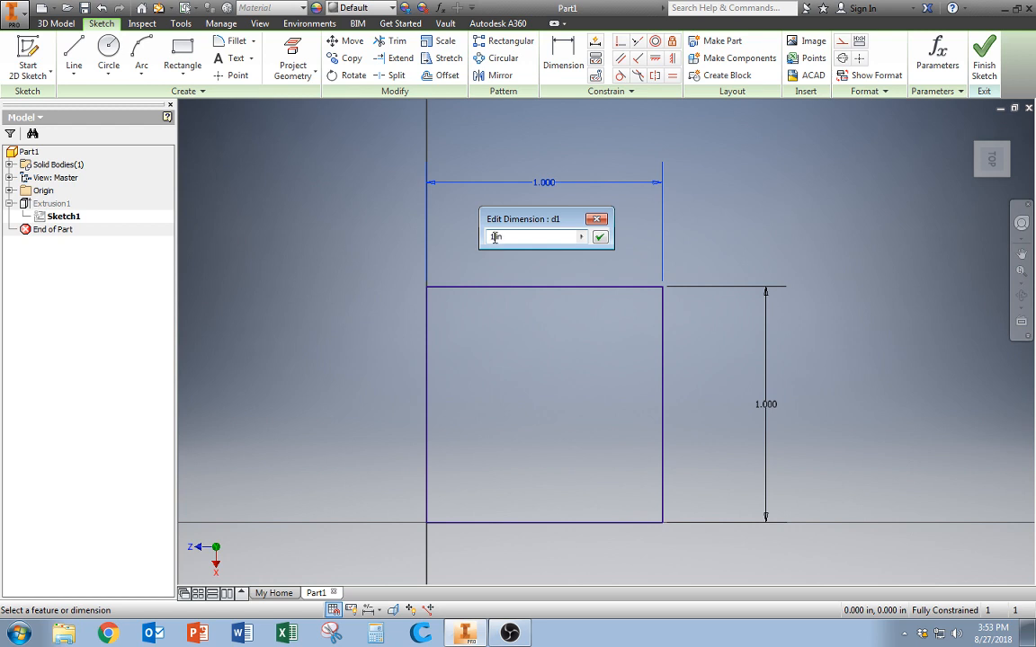
text(.2)
click(599, 237)
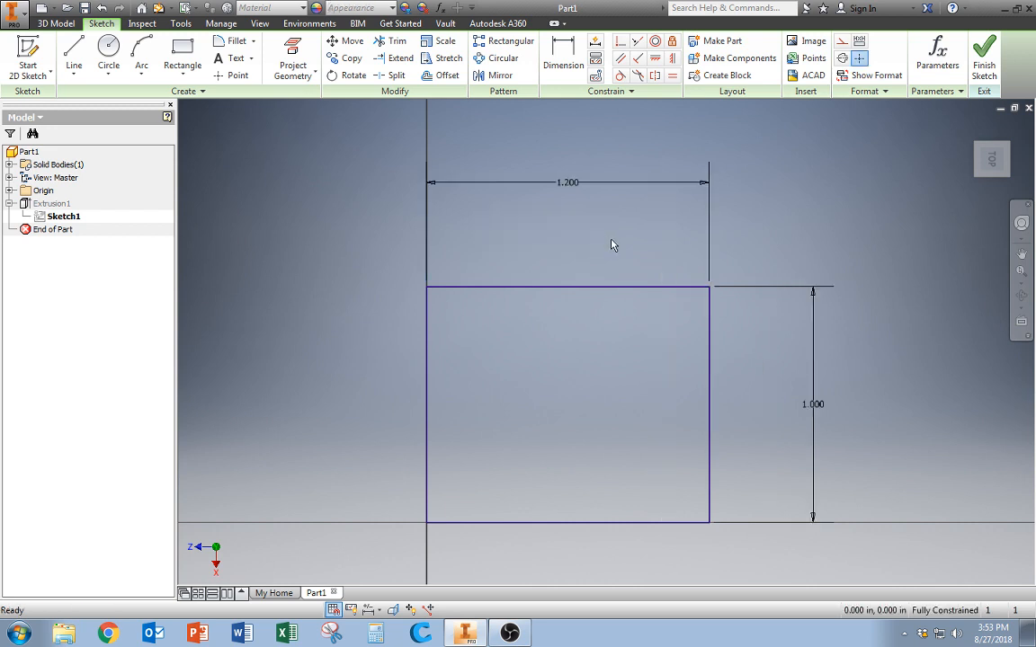
Set the sketch's vertical dimension to 1.2 in and finish the sketch
double_click(812, 405)
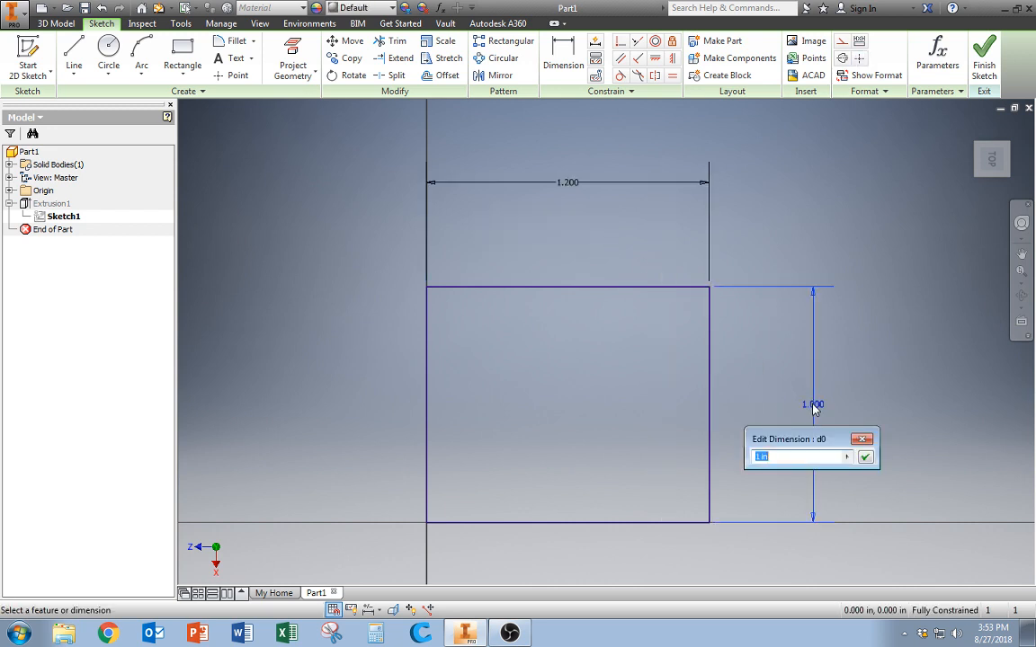
text(1.2)
key(Return)
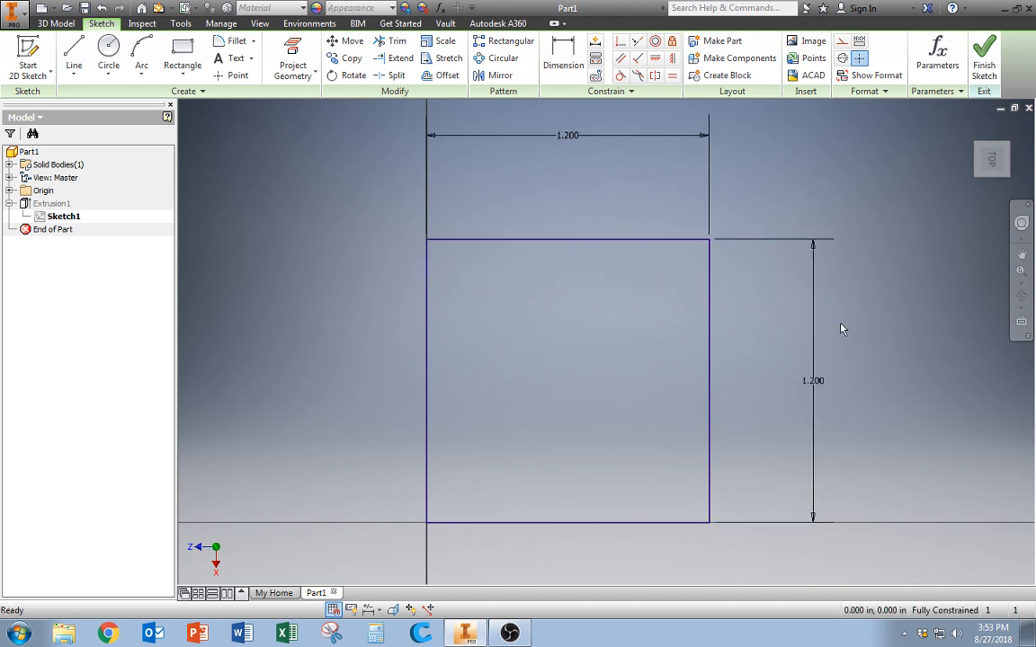
click(984, 56)
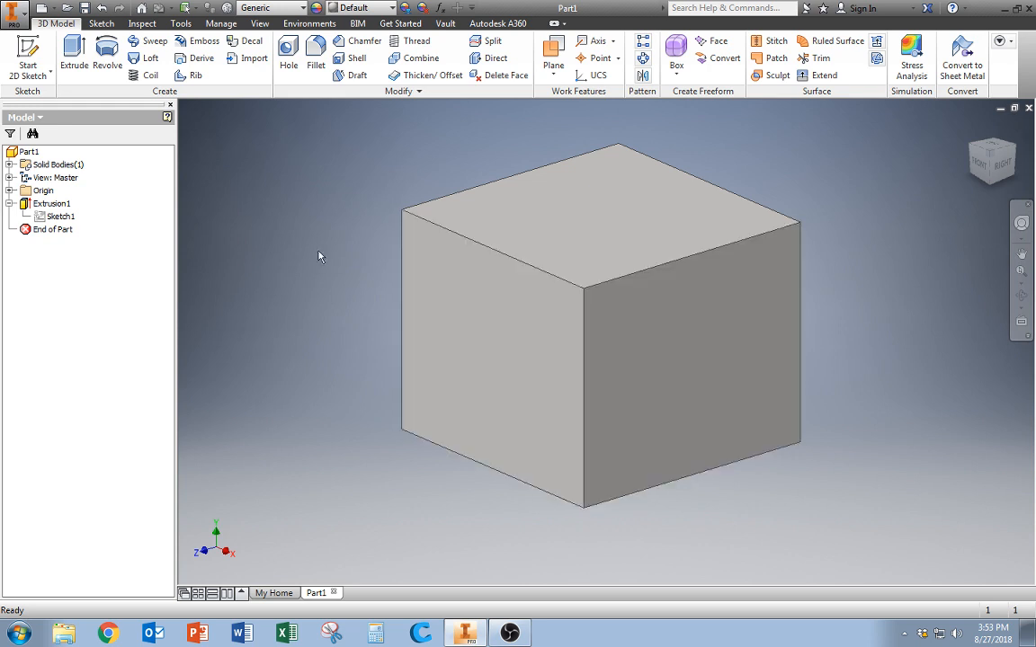
Edit Extrusion1 and increase its distance so the block's height matches its 1.2 in sides
click(54, 204)
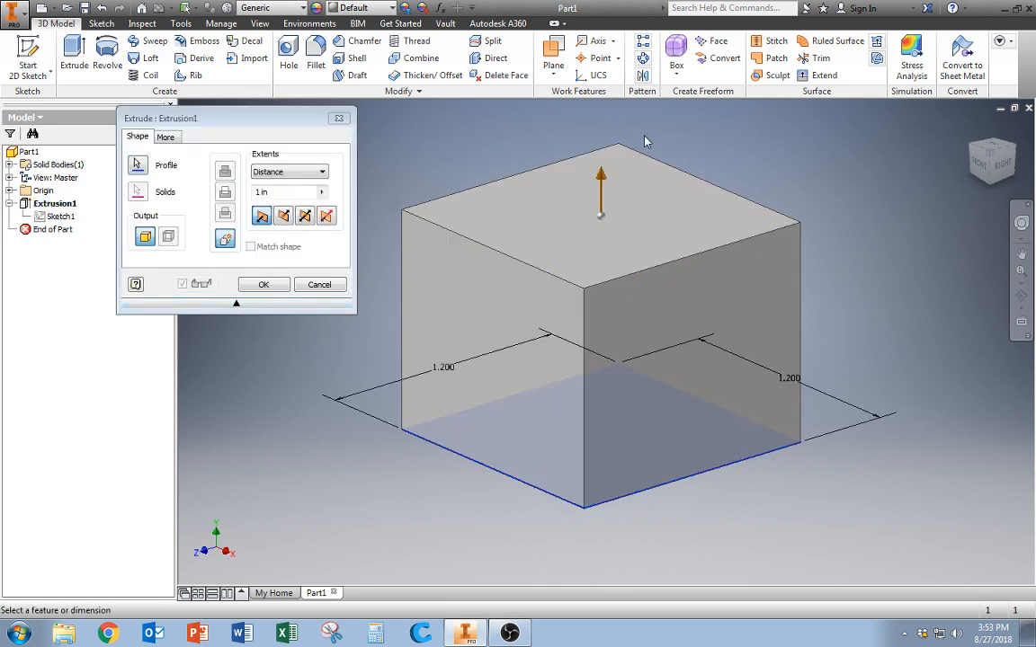
key(Return)
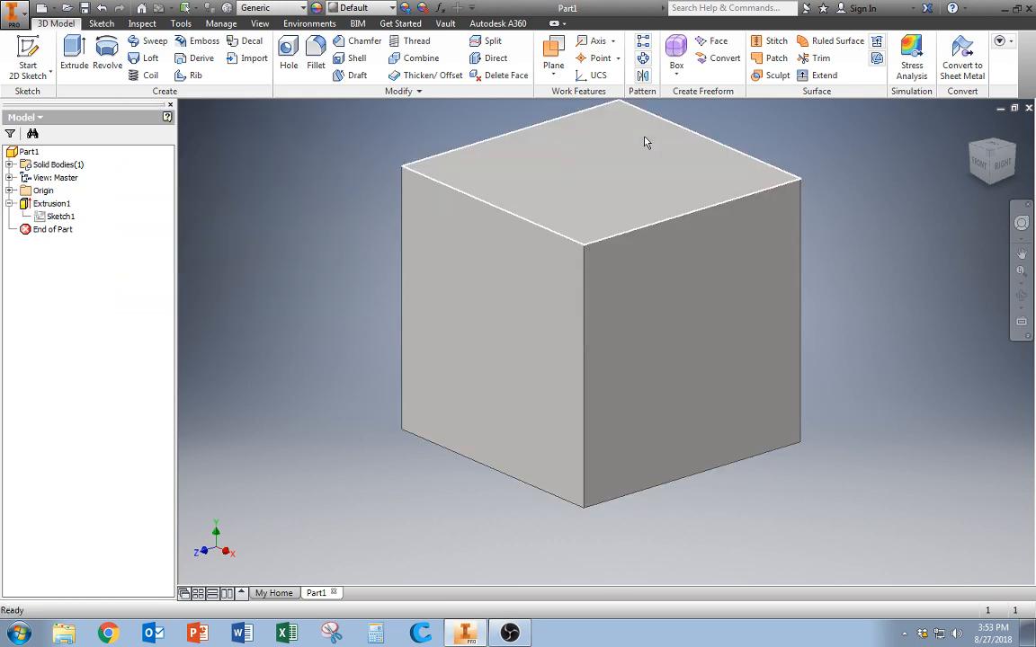
scroll(634, 225, down, 3)
middle_drag(846, 270, 740, 276)
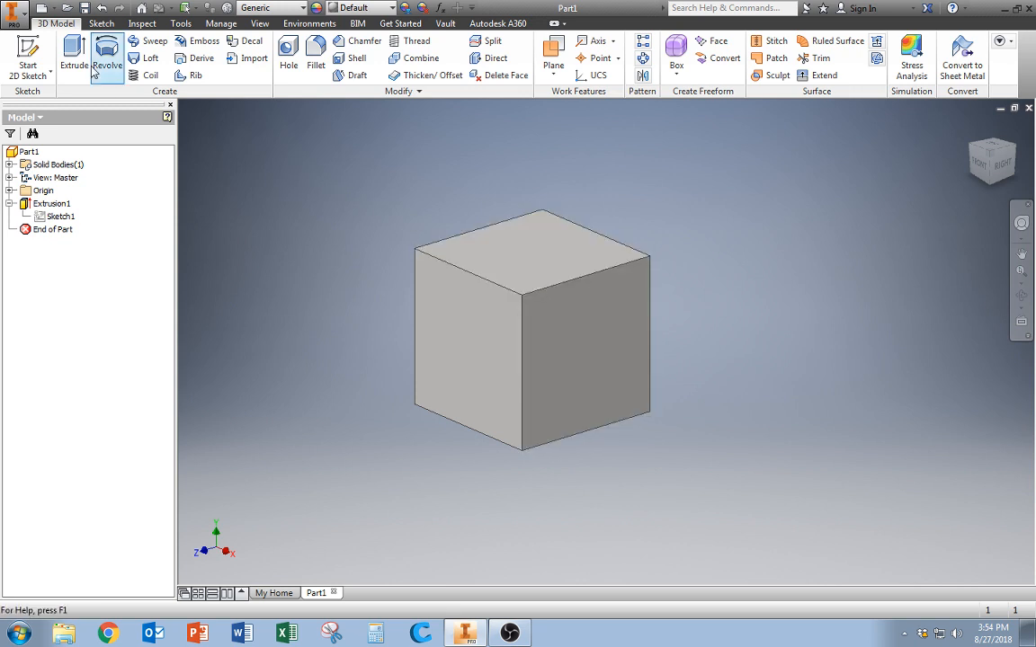
Start a 2D sketch on the top face of the cube
click(33, 56)
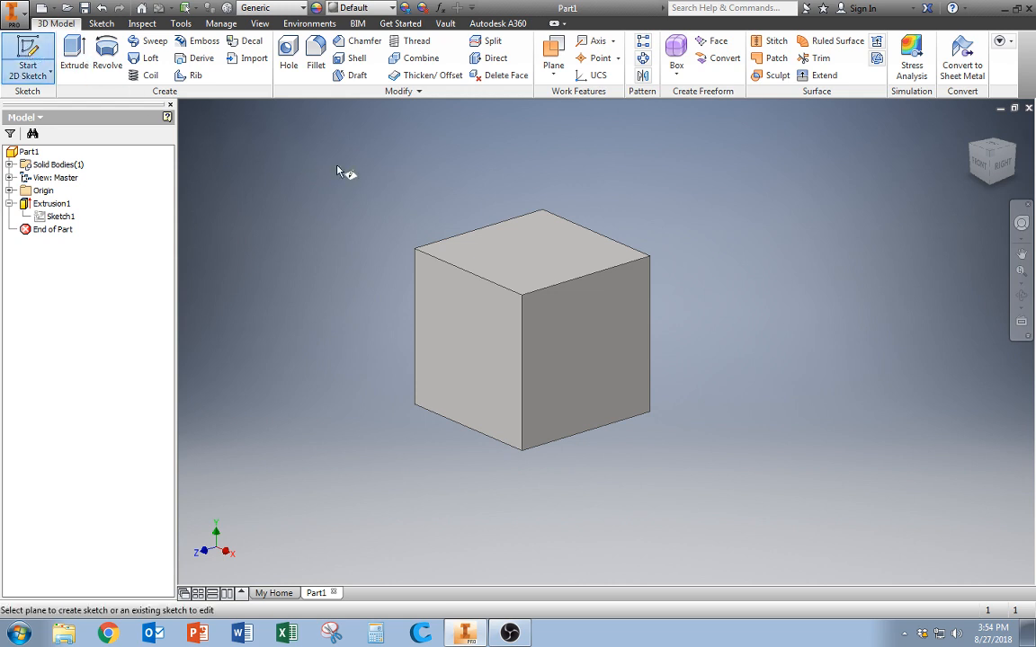
click(546, 262)
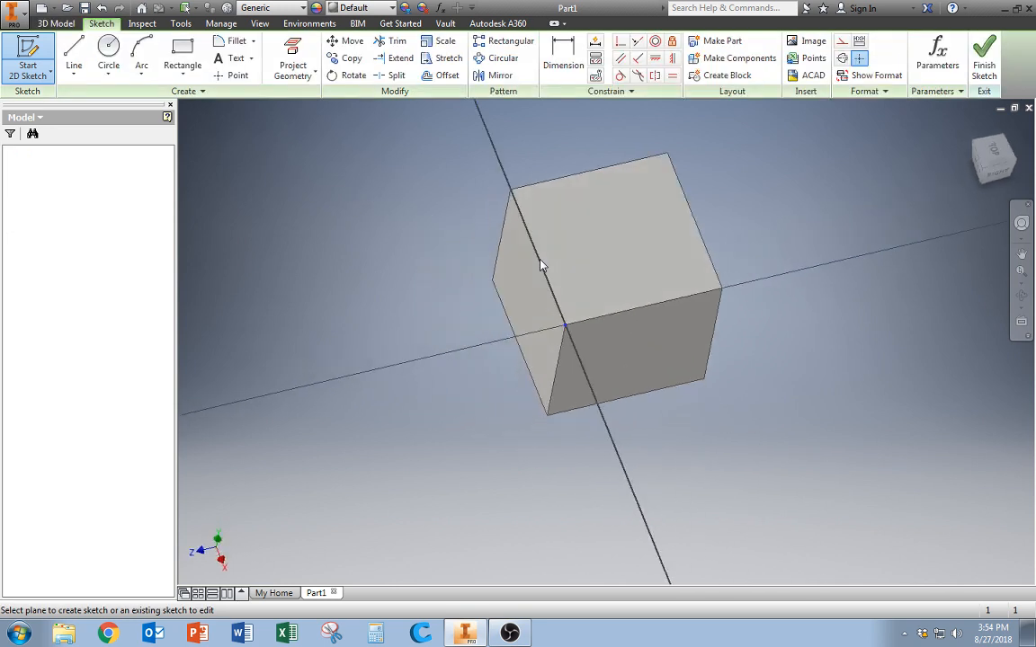
middle_drag(861, 214, 690, 257)
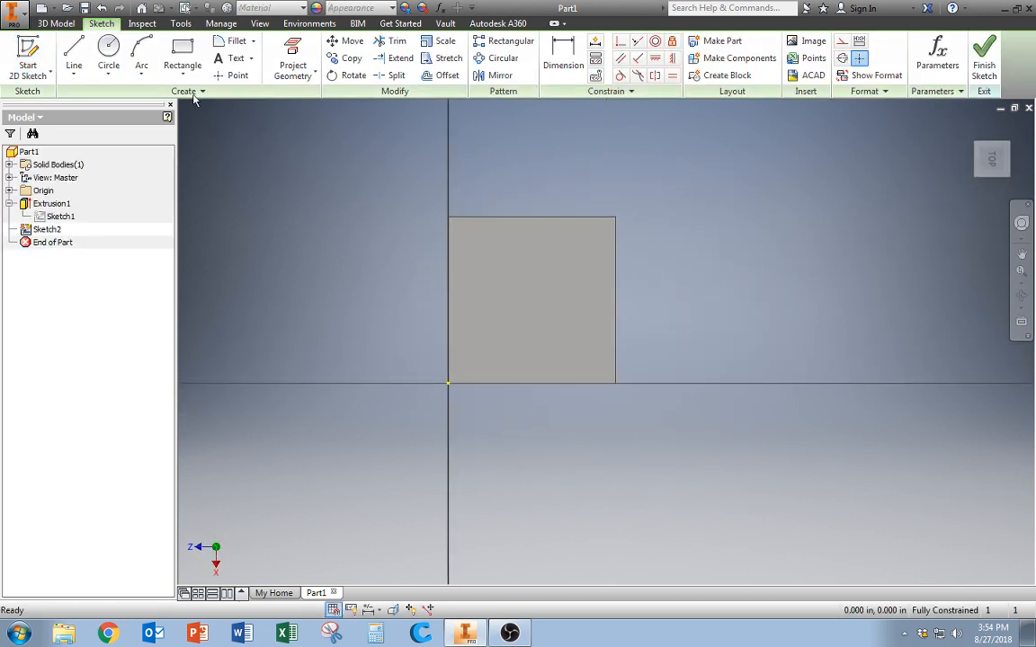
Draw a center-point circle inside the top face, its center about 0.625 in from the bottom edge and 0.575 in from the right edge
click(108, 50)
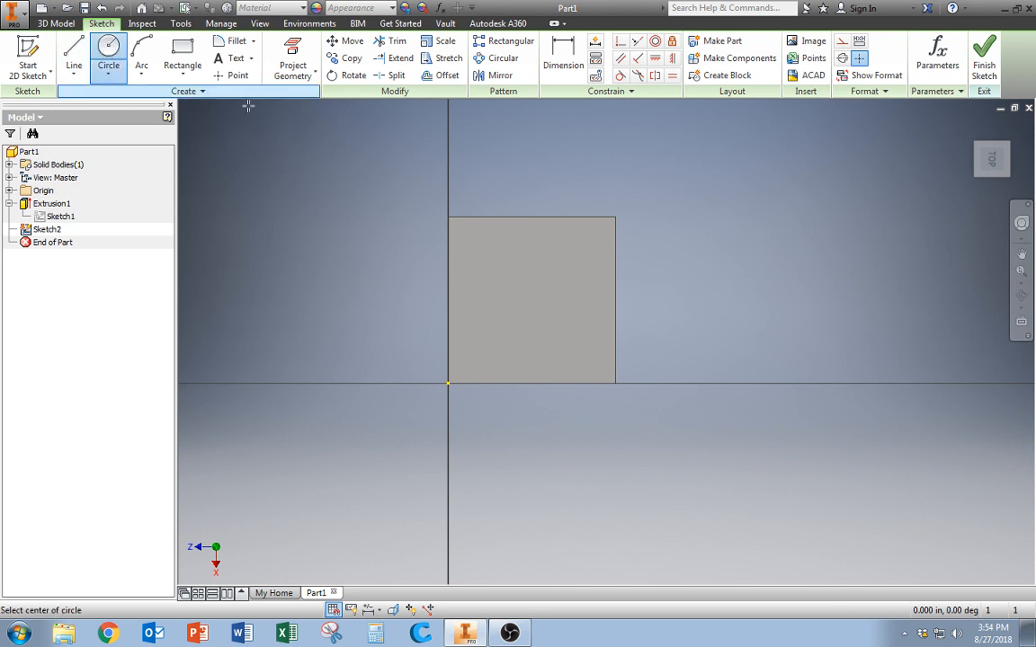
click(108, 74)
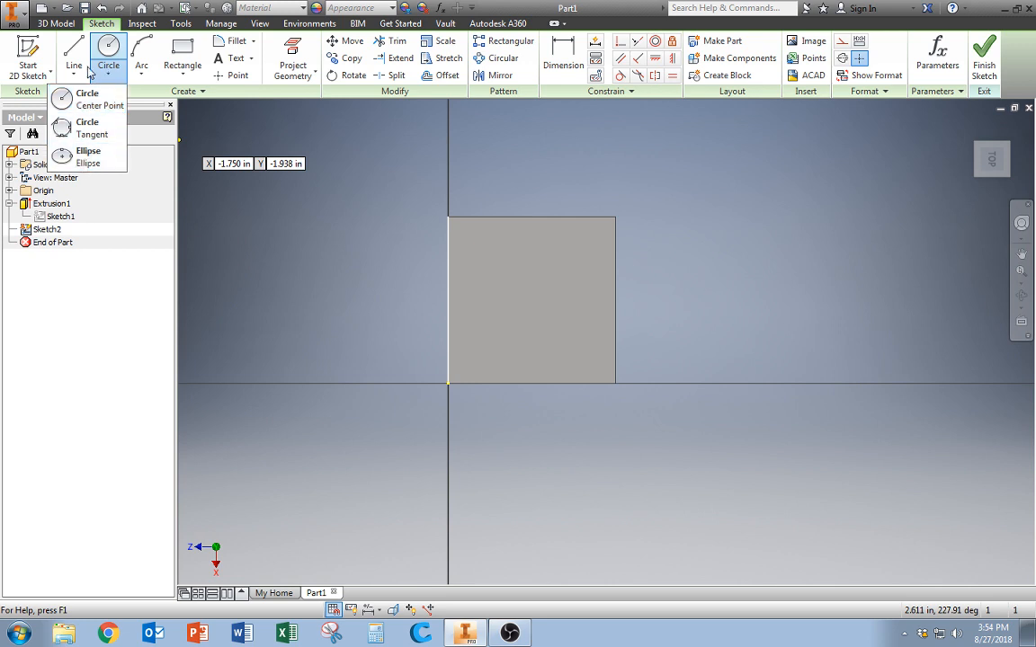
click(77, 106)
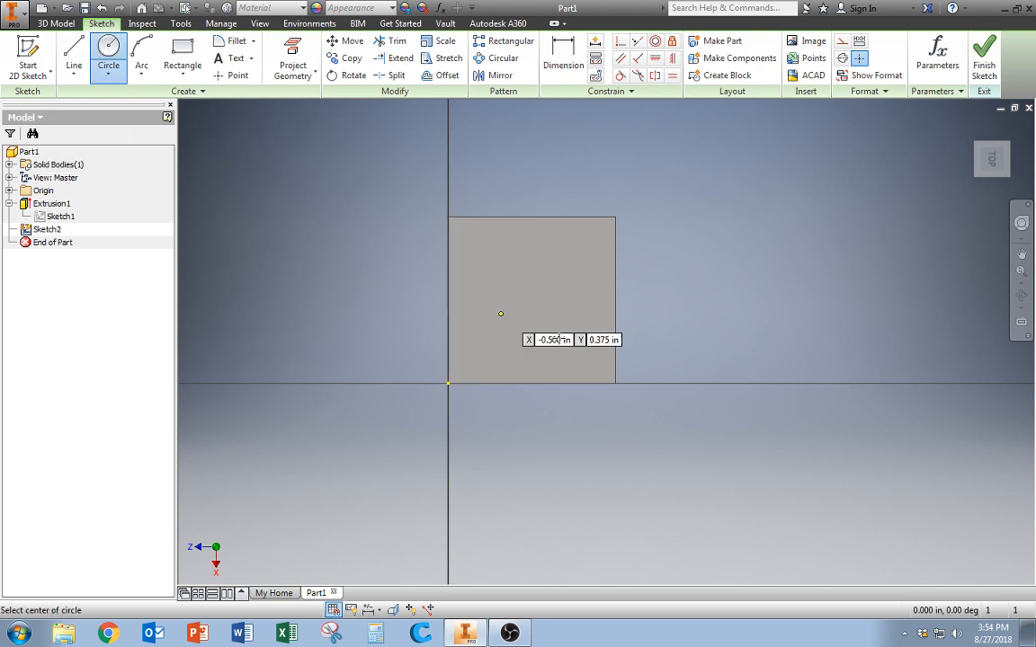
click(535, 296)
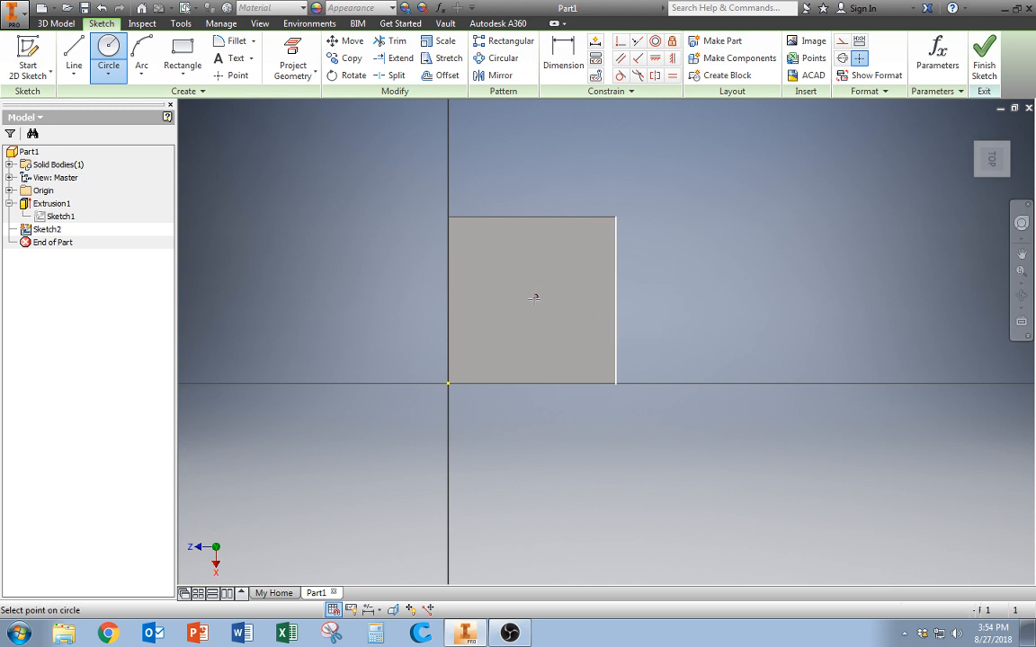
click(579, 272)
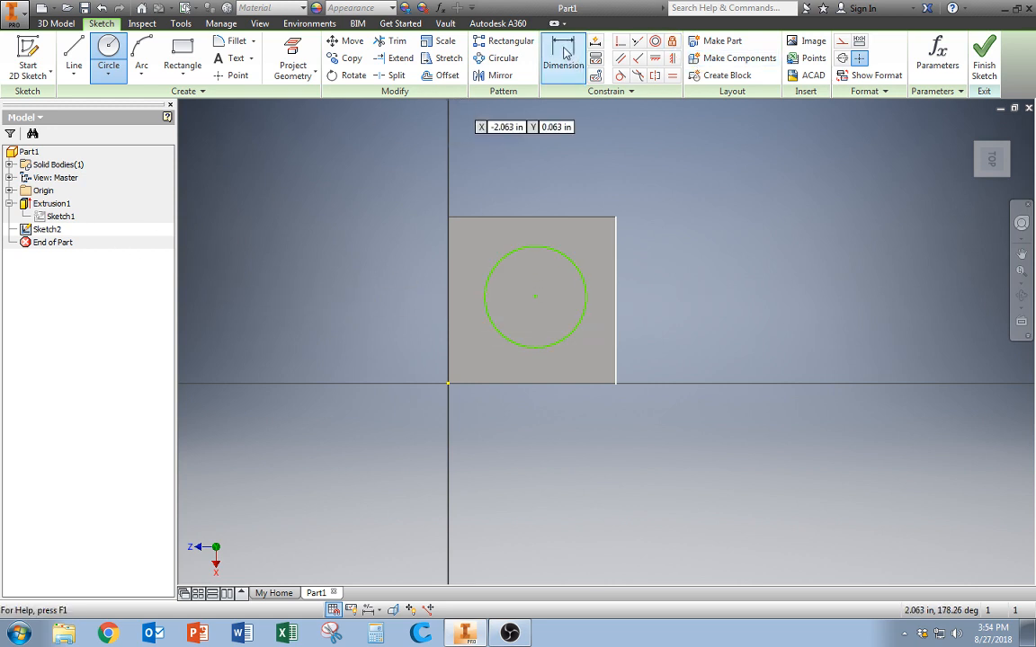
Dimension the circle's center from the bottom edge of the face and set the distance to 0.6 in
click(564, 52)
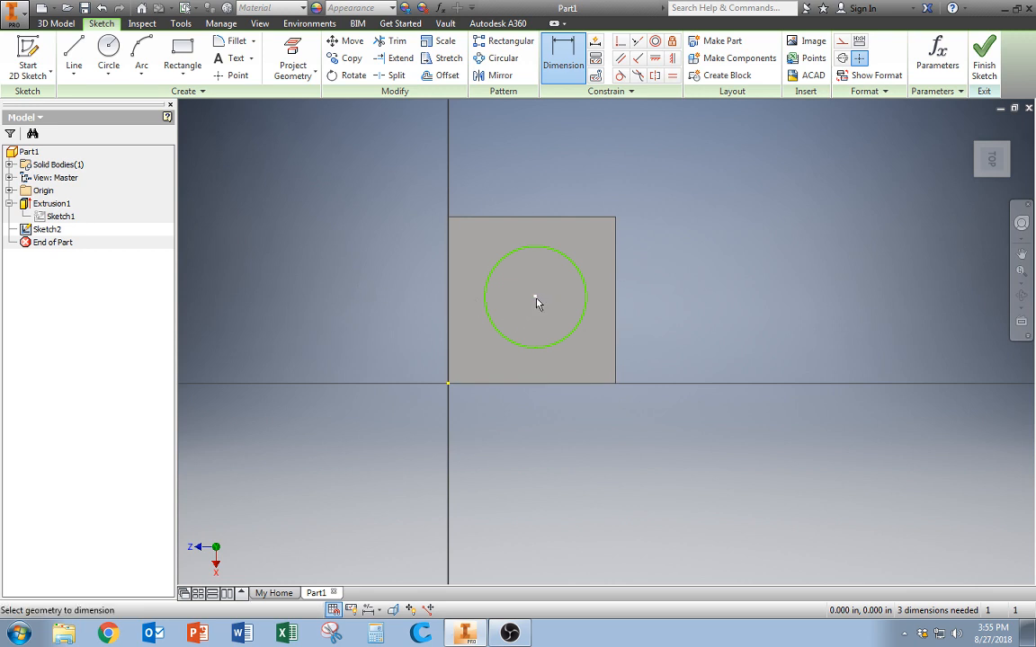
click(540, 385)
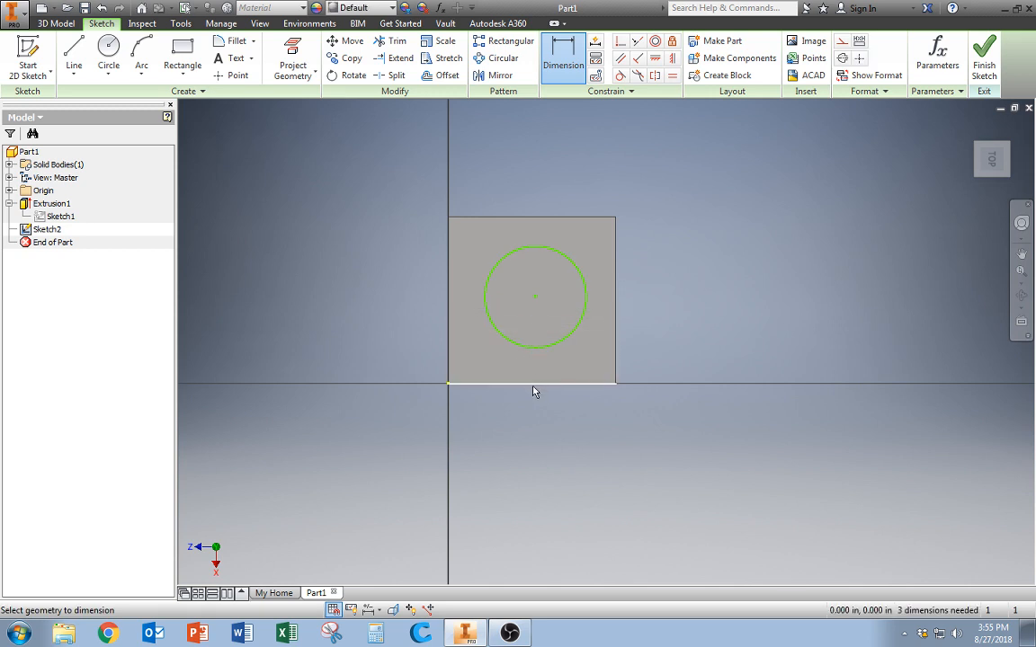
click(535, 298)
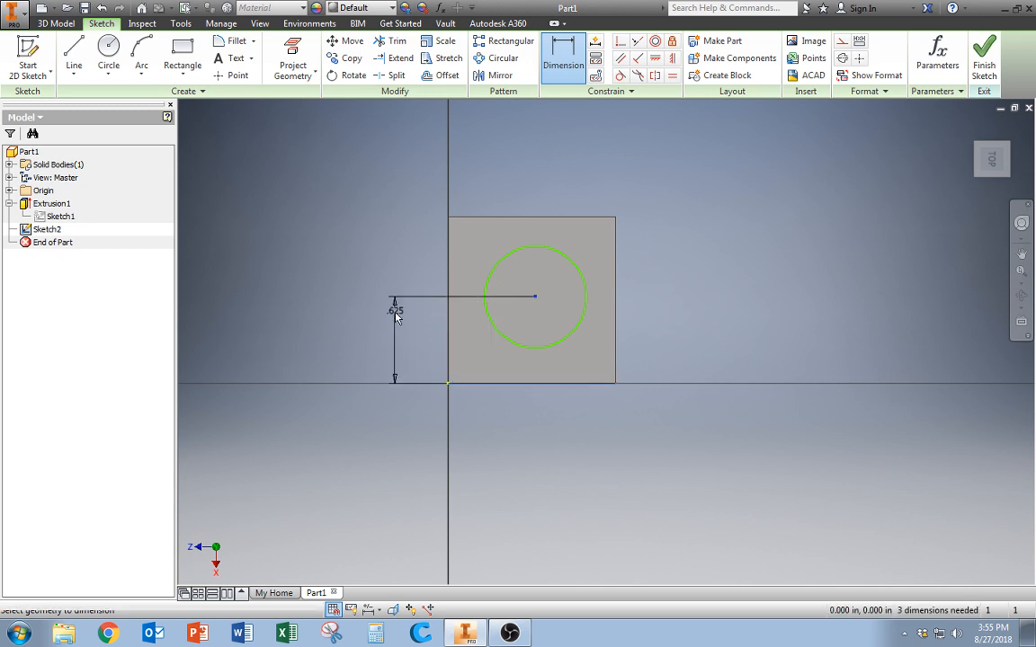
click(398, 338)
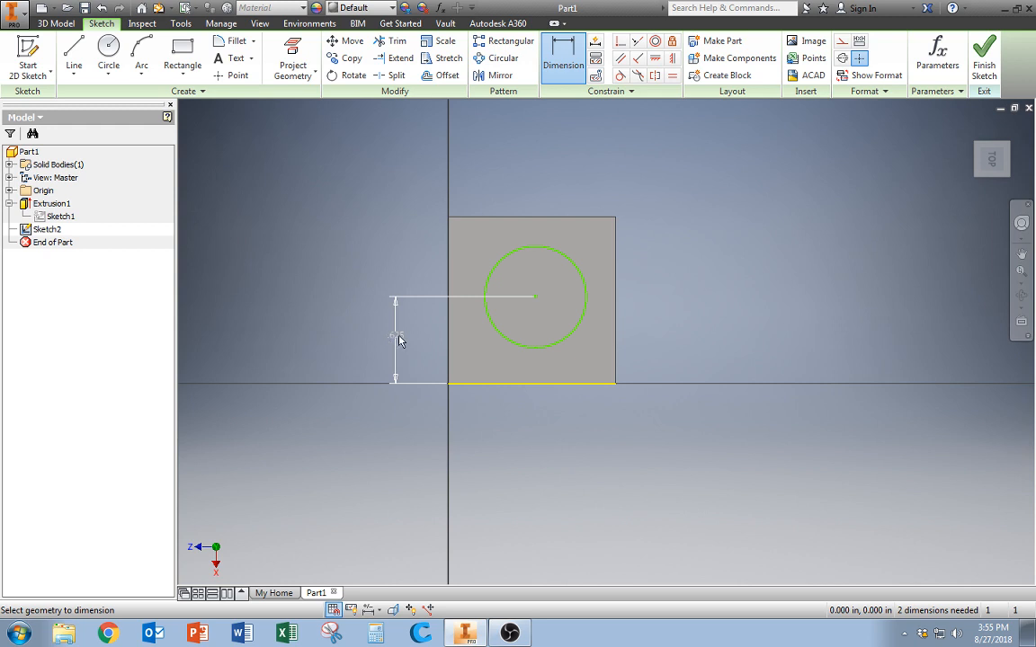
double_click(400, 341)
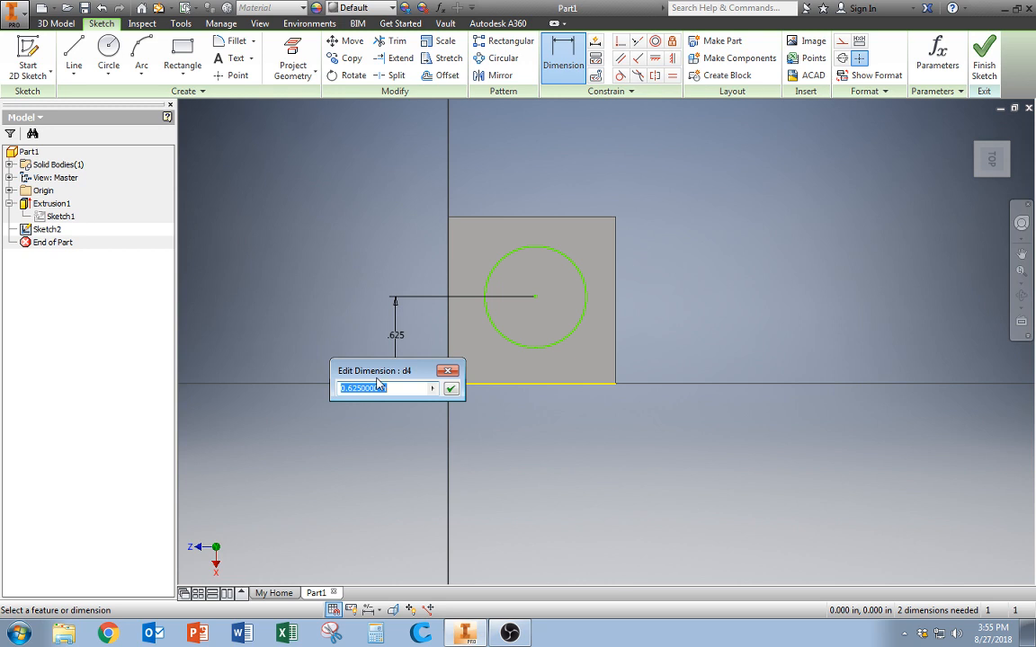
text(.6)
key(Return)
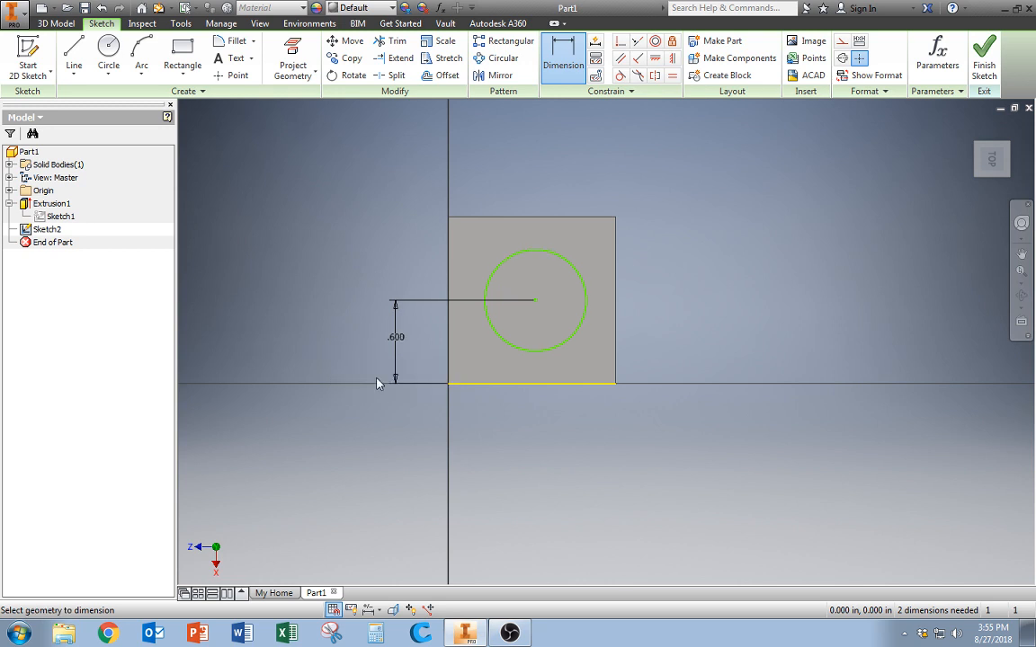
Dimension the circle's center from the right edge of the face, set the distance to 0.6 in, and finish the sketch
click(535, 301)
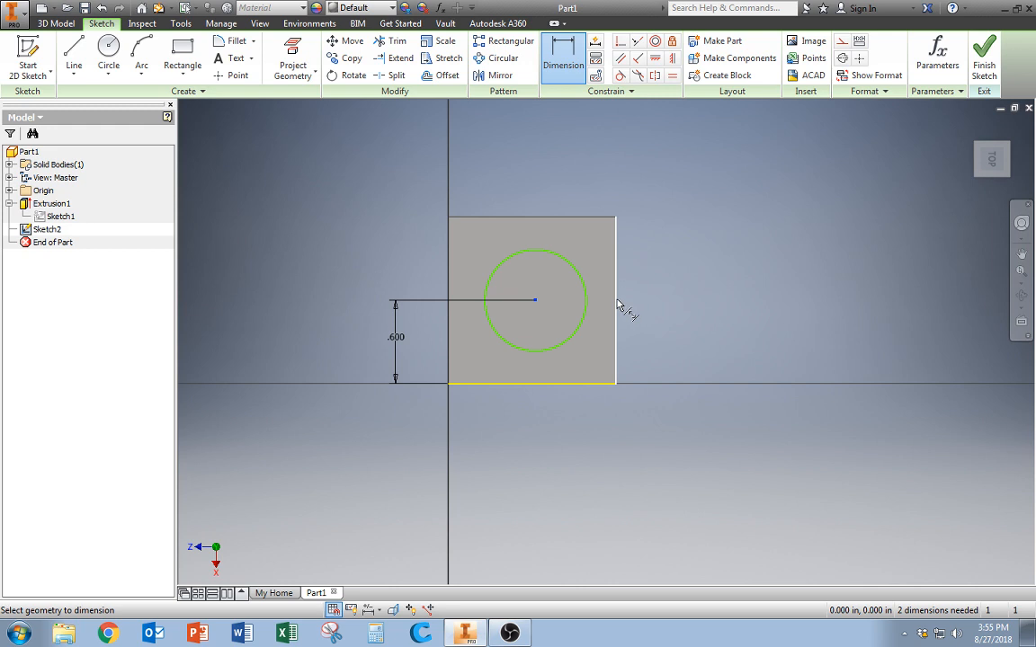
click(616, 304)
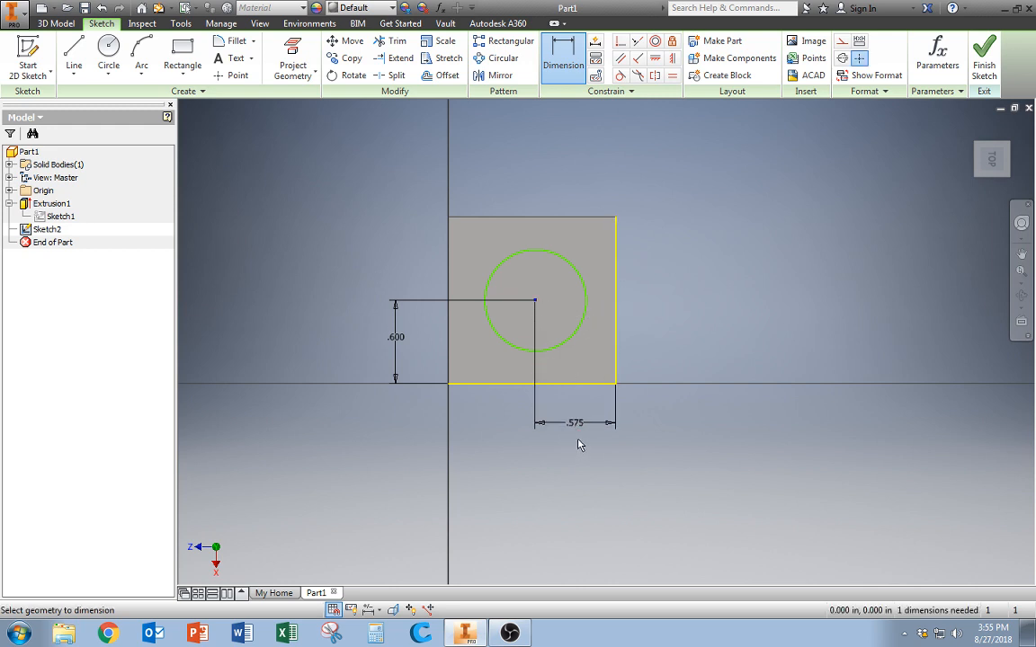
click(580, 424)
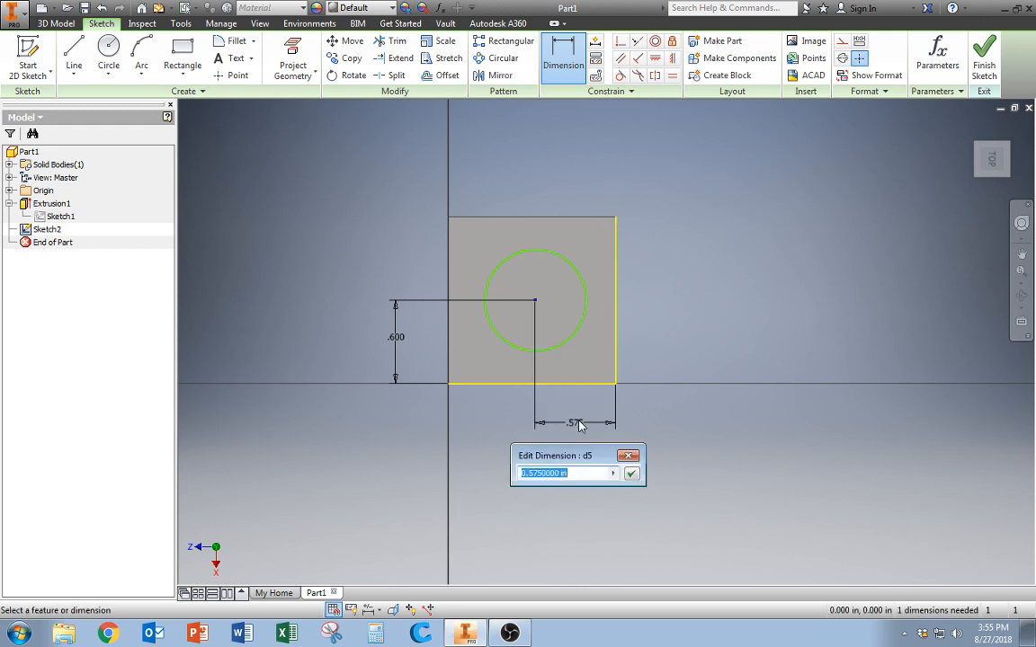
text(.6)
key(Return)
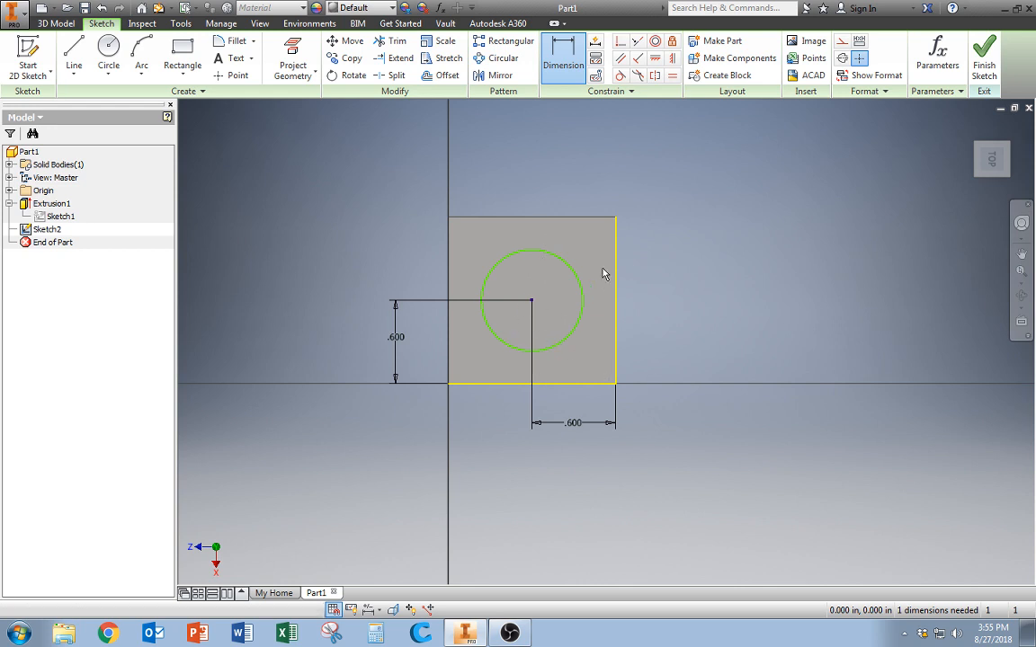
click(983, 56)
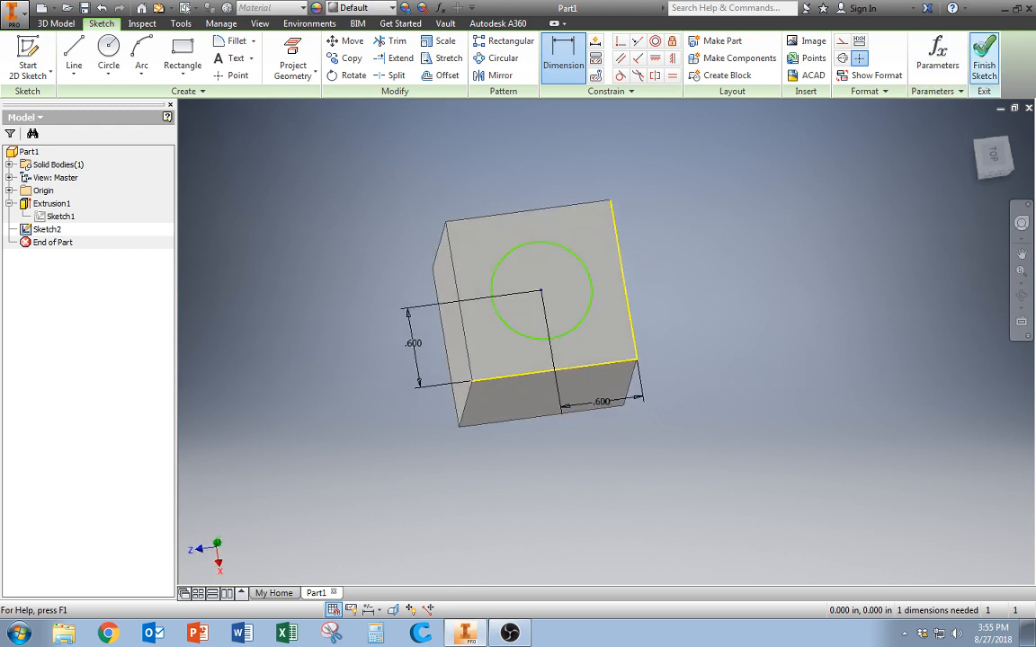
middle_drag(685, 201, 679, 217)
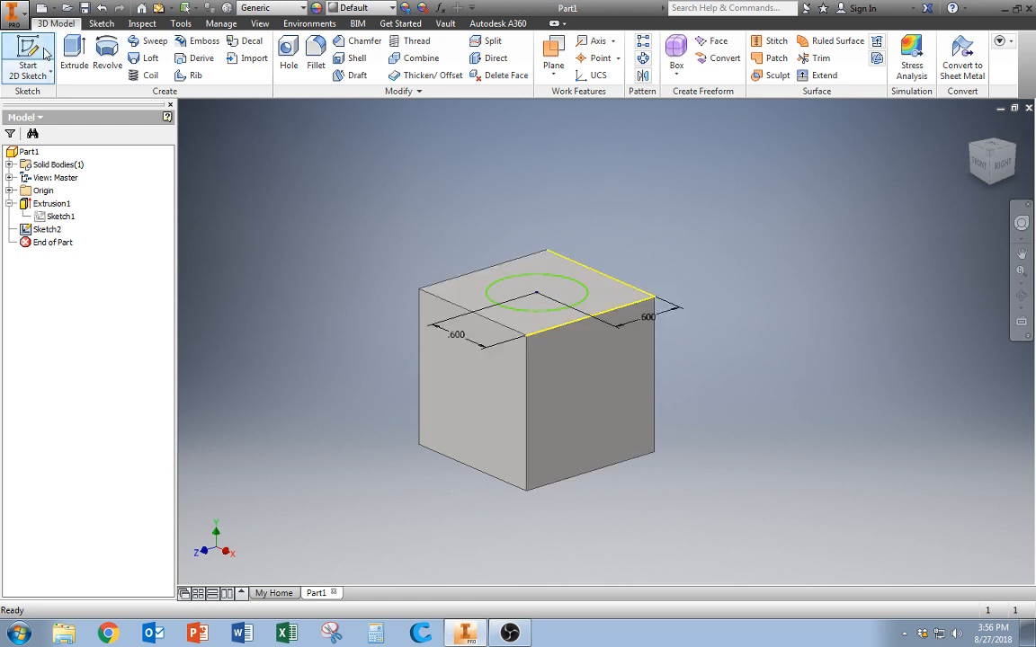
click(75, 56)
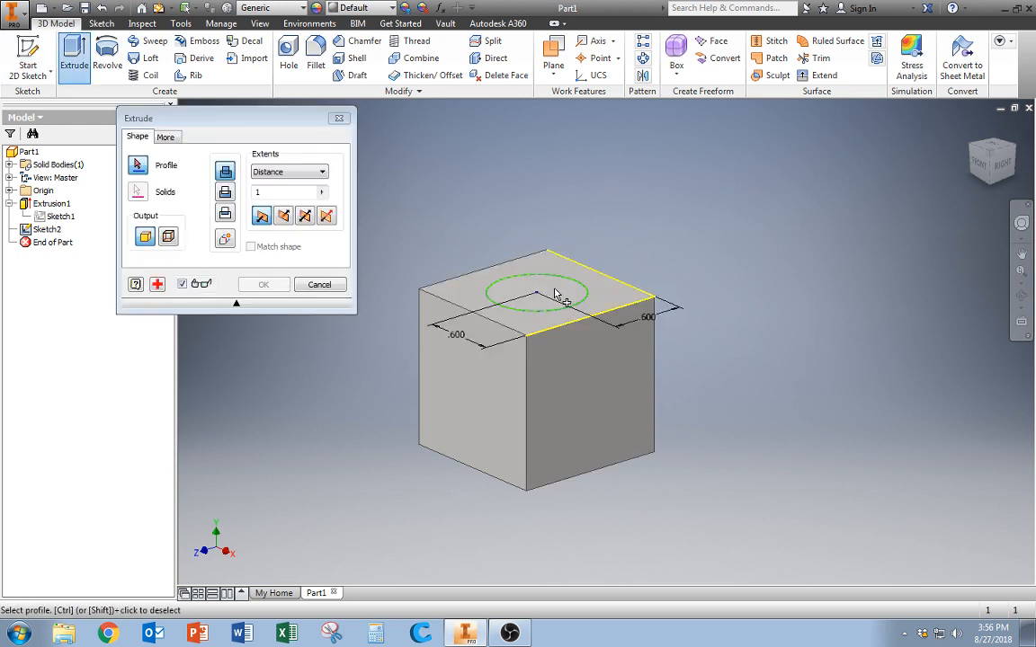
scroll(535, 274, up, 5)
scroll(551, 302, down, 1)
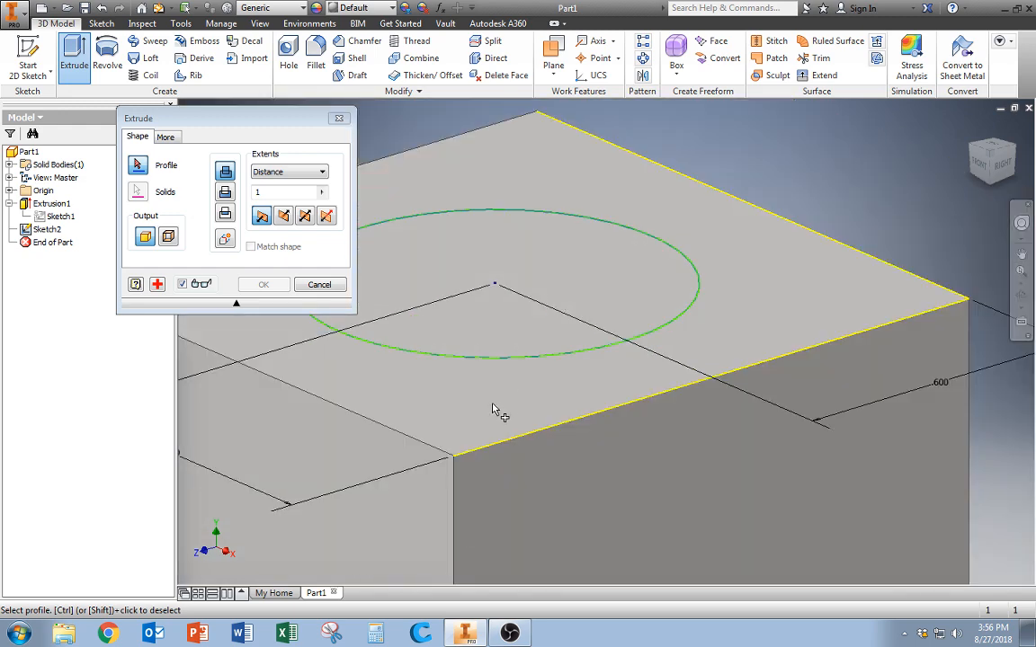
scroll(500, 409, down, 3)
click(508, 371)
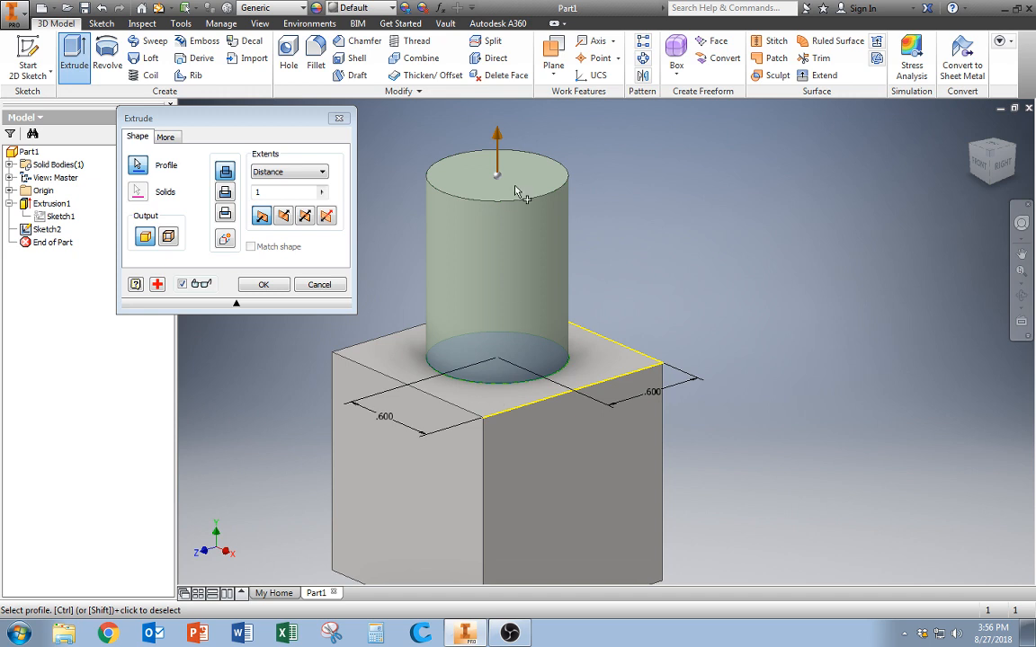
key(Escape)
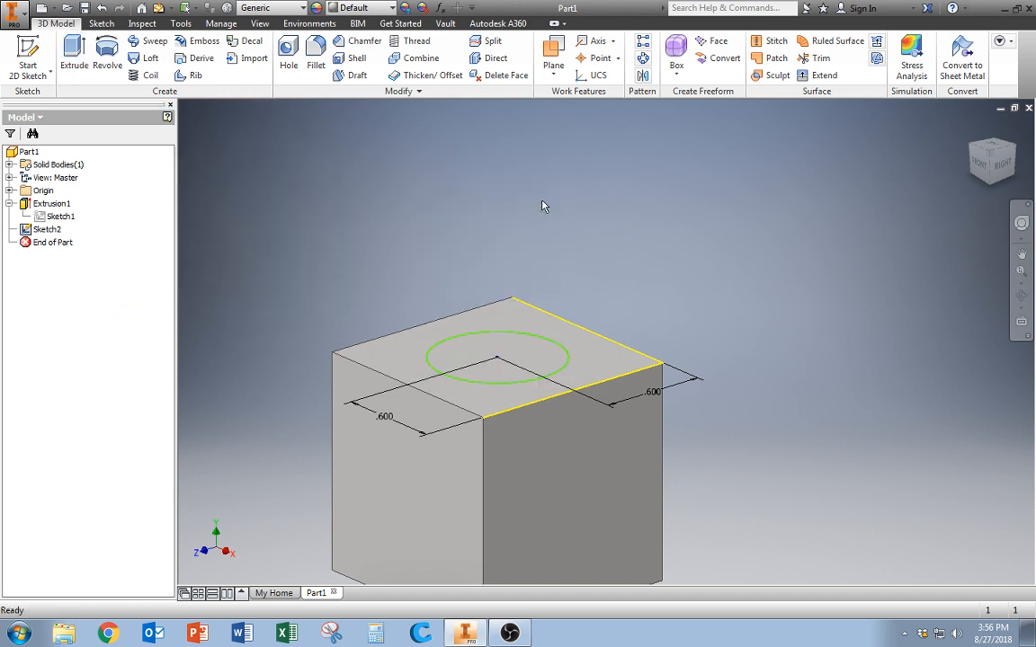
click(64, 51)
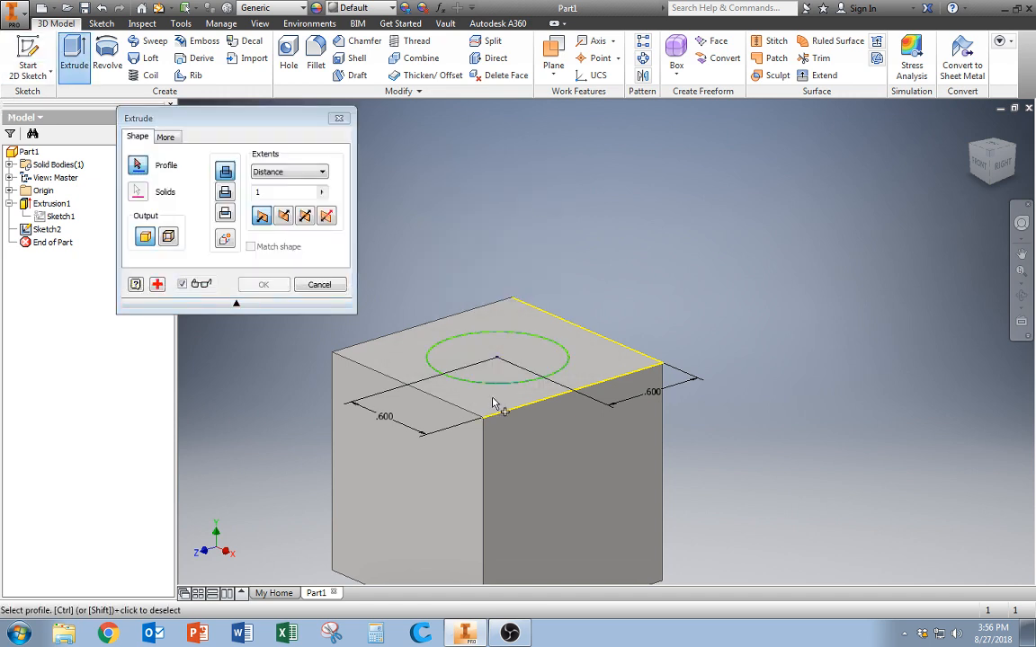
click(330, 285)
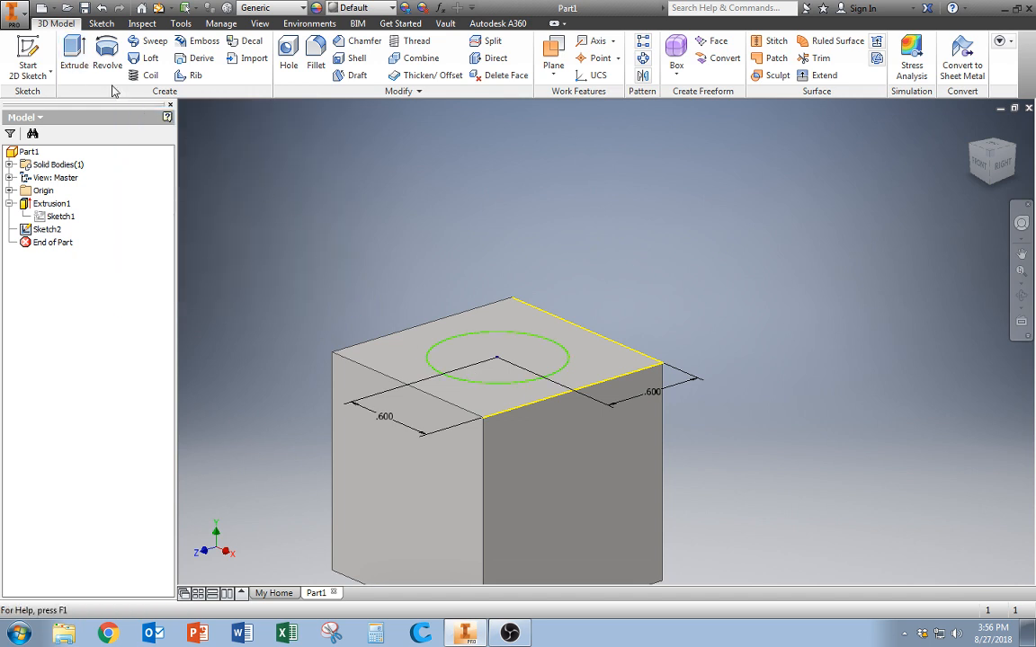
click(78, 64)
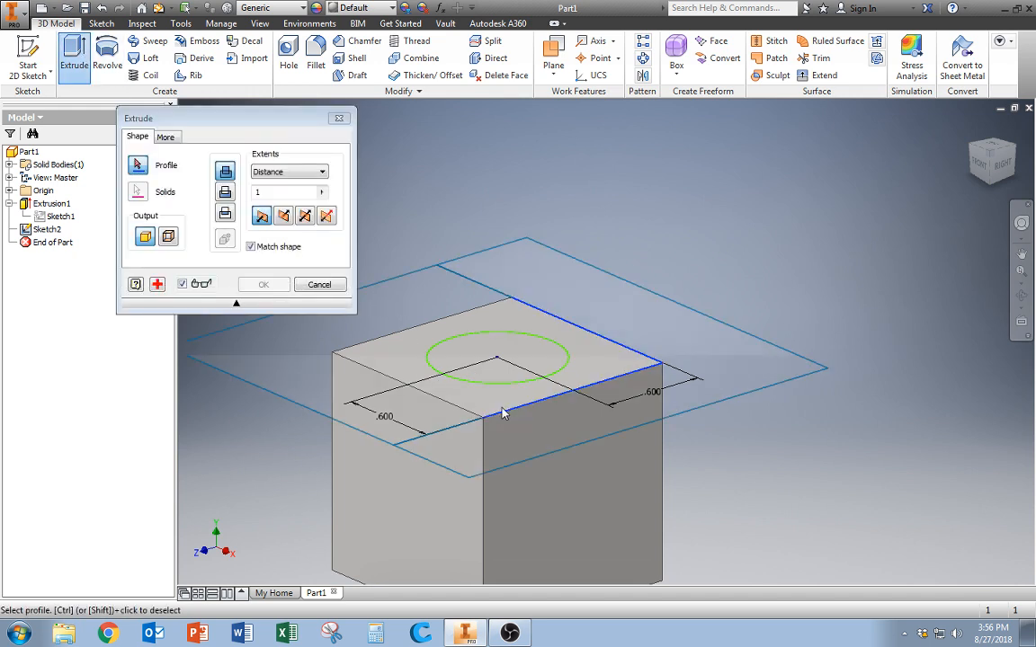
click(319, 284)
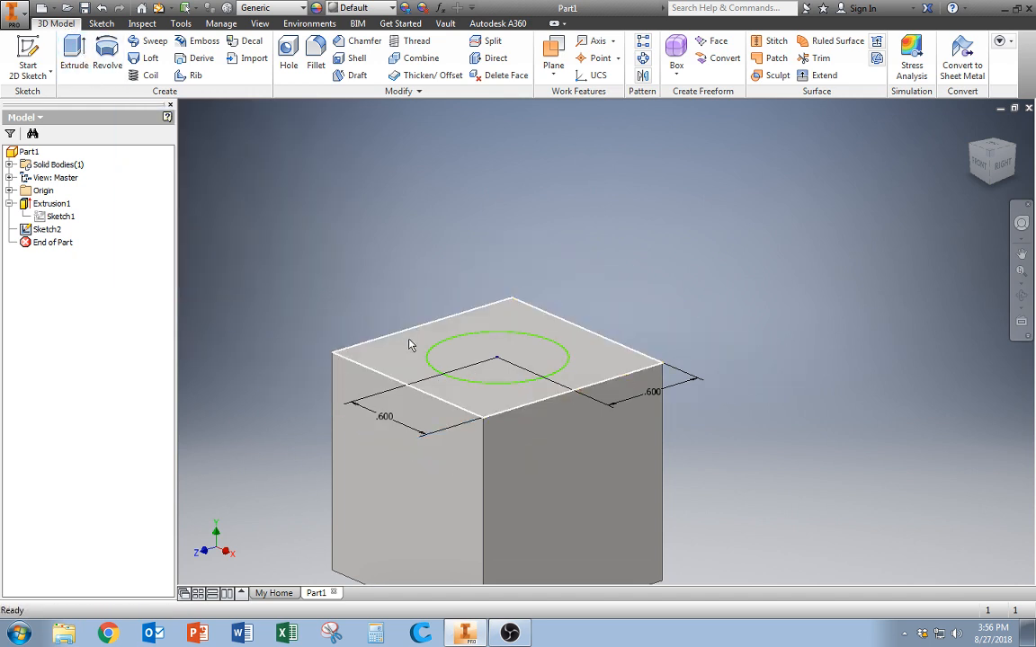
click(530, 327)
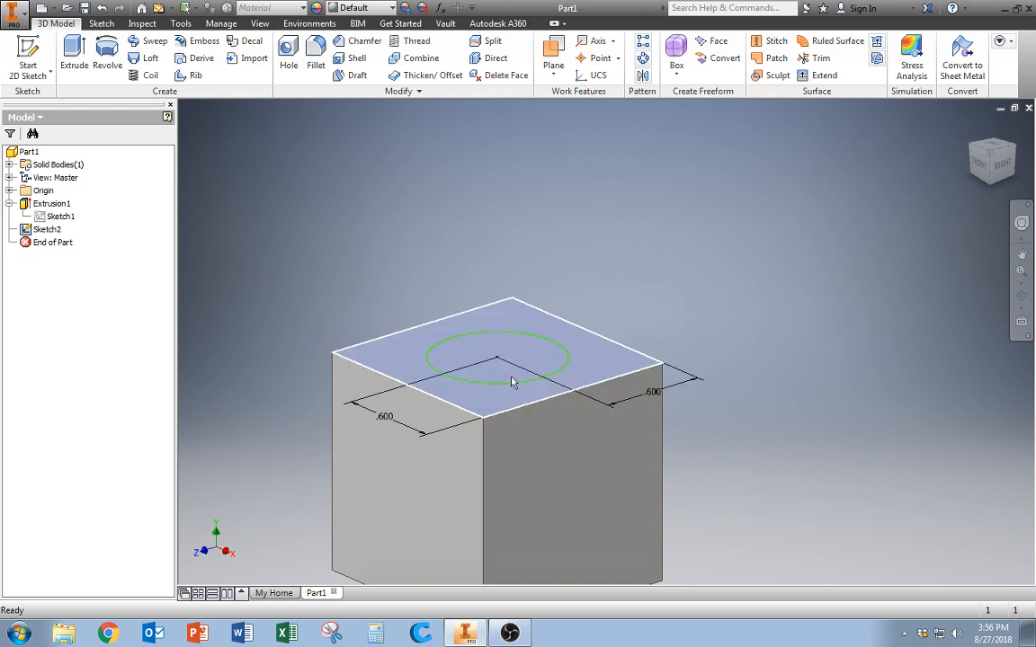
Extrude the circle 0.25 in upward from the cube's top face, joined to the block
click(74, 56)
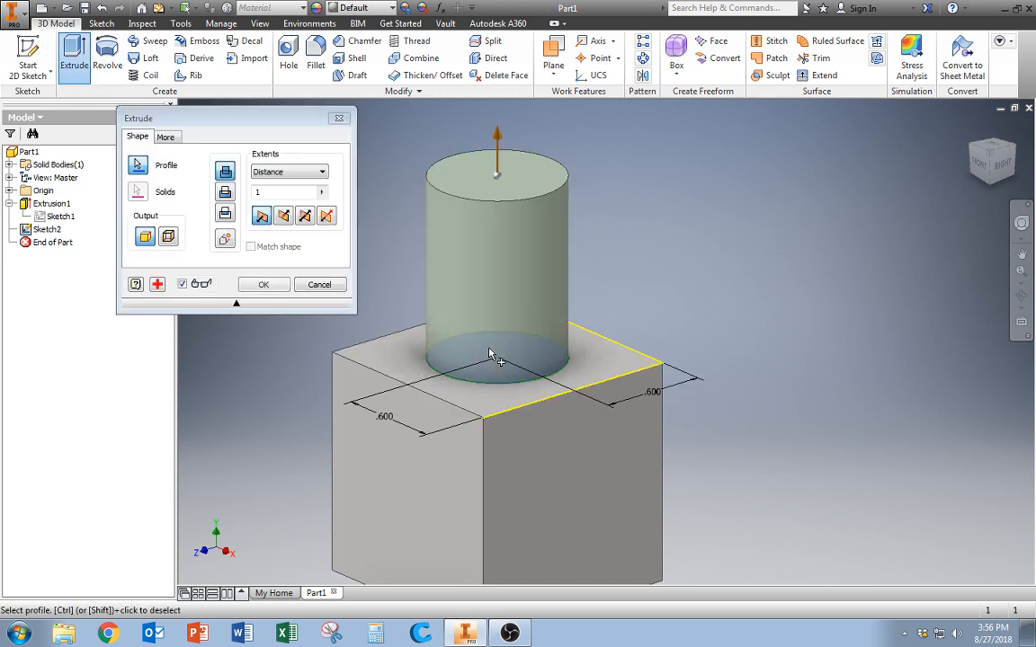
middle_drag(406, 203, 382, 202)
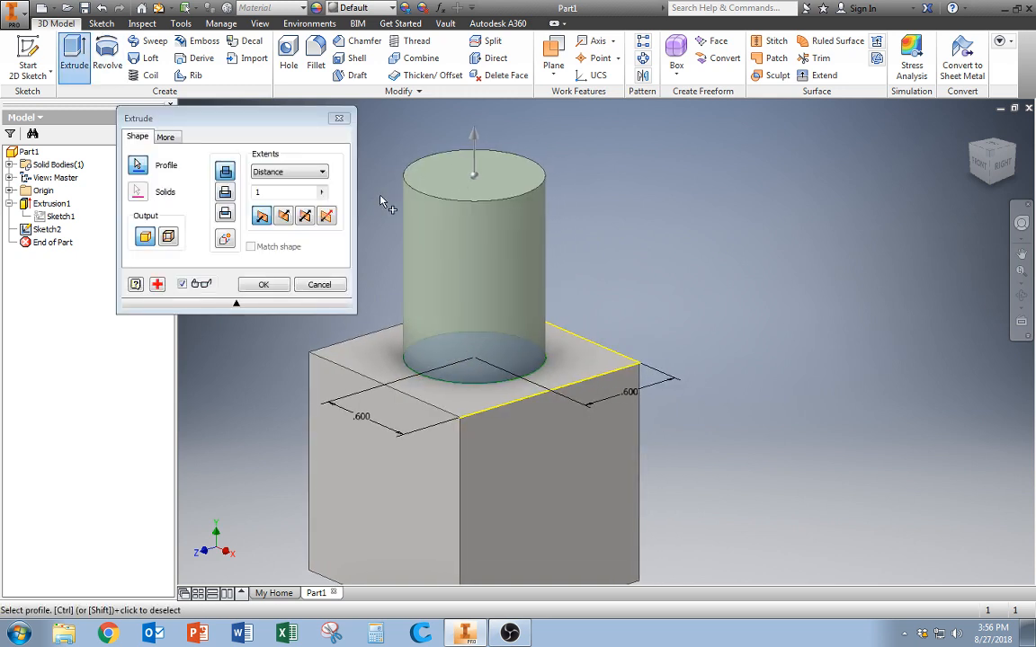
scroll(382, 205, down, 3)
drag(437, 149, 445, 234)
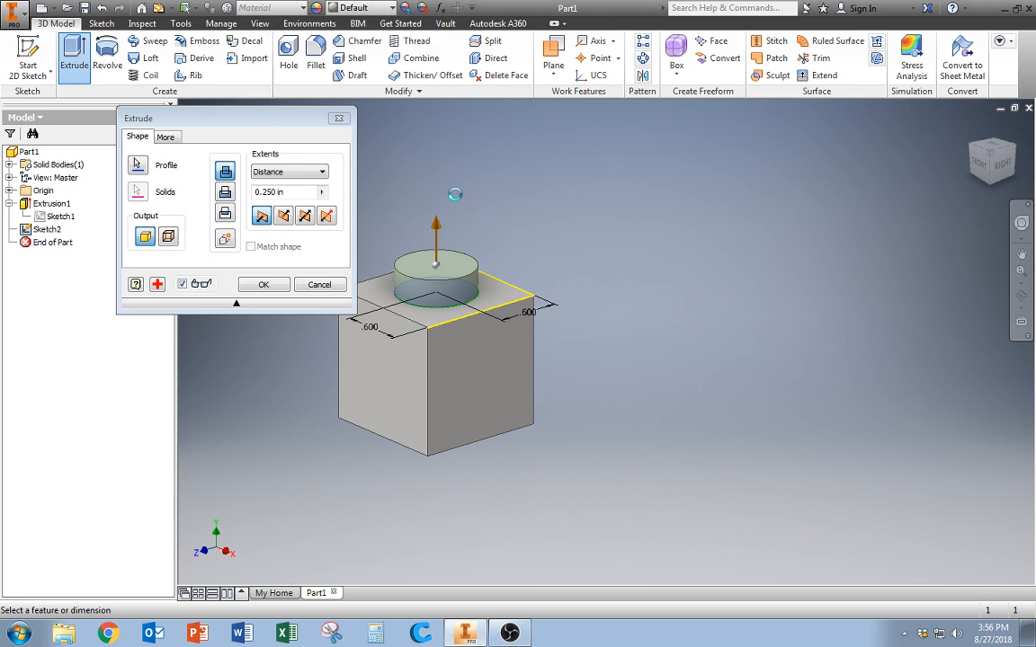
key(Return)
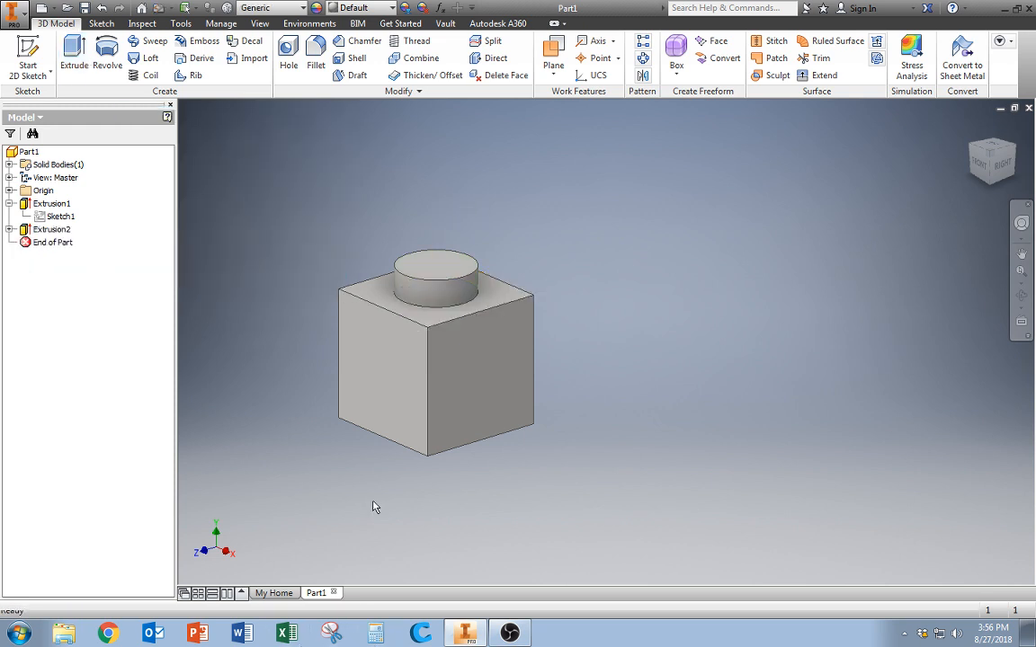
Turn the model to show its underside and start a 2D sketch on the cube's bottom face
click(992, 184)
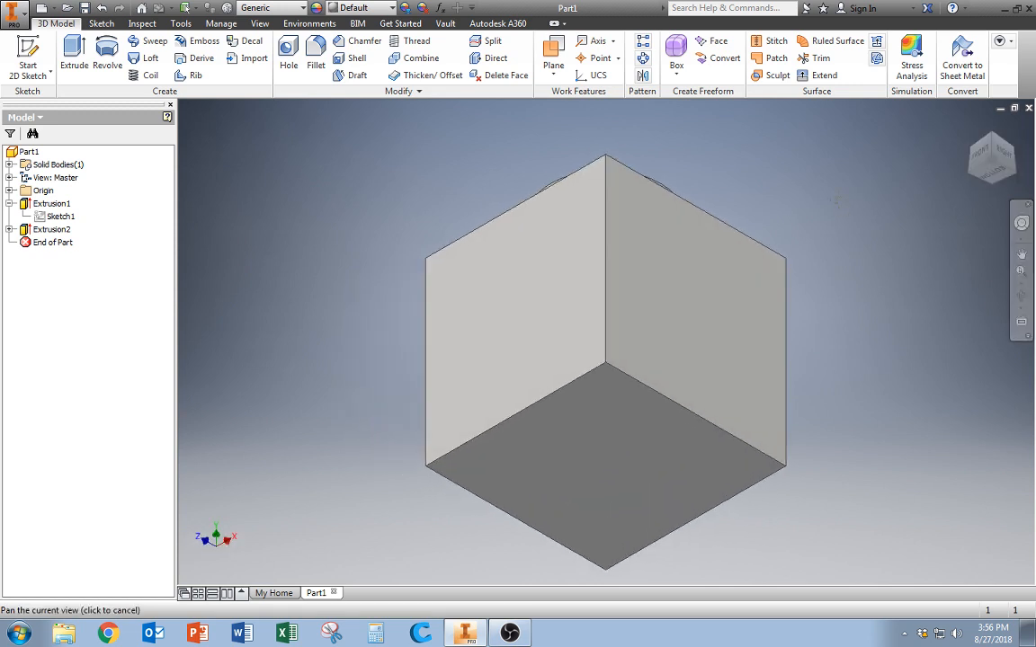
middle_drag(998, 228, 862, 154)
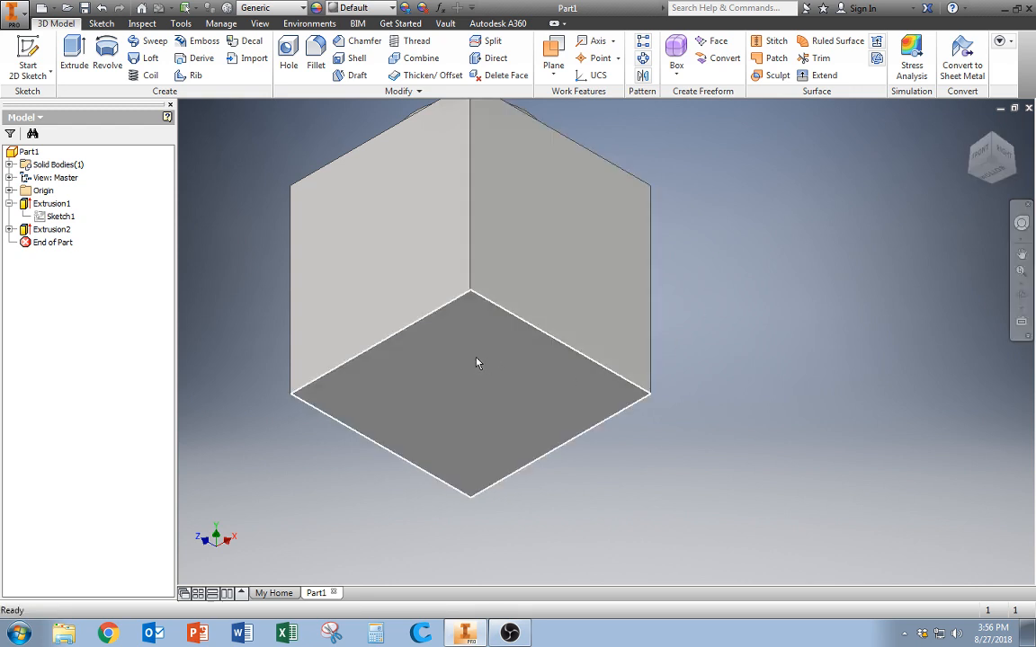
click(27, 56)
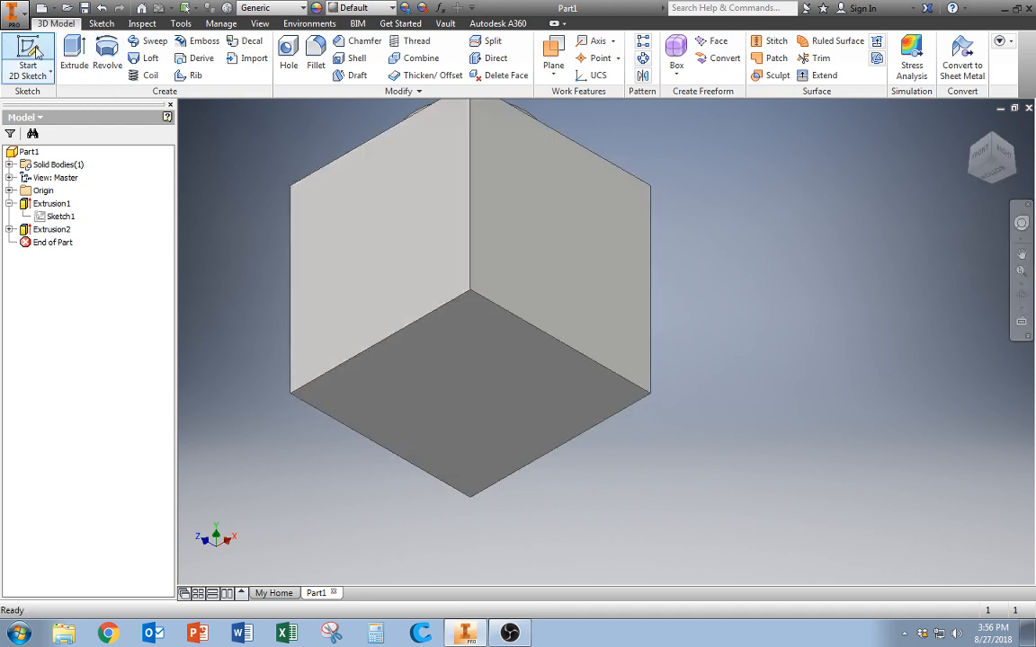
click(488, 402)
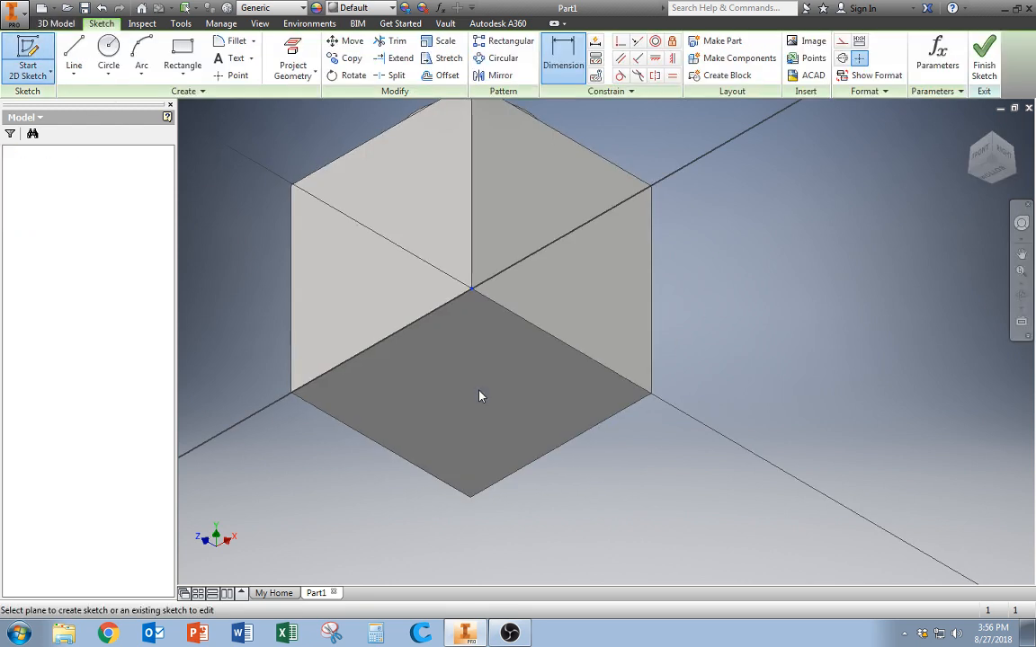
middle_drag(534, 405, 551, 295)
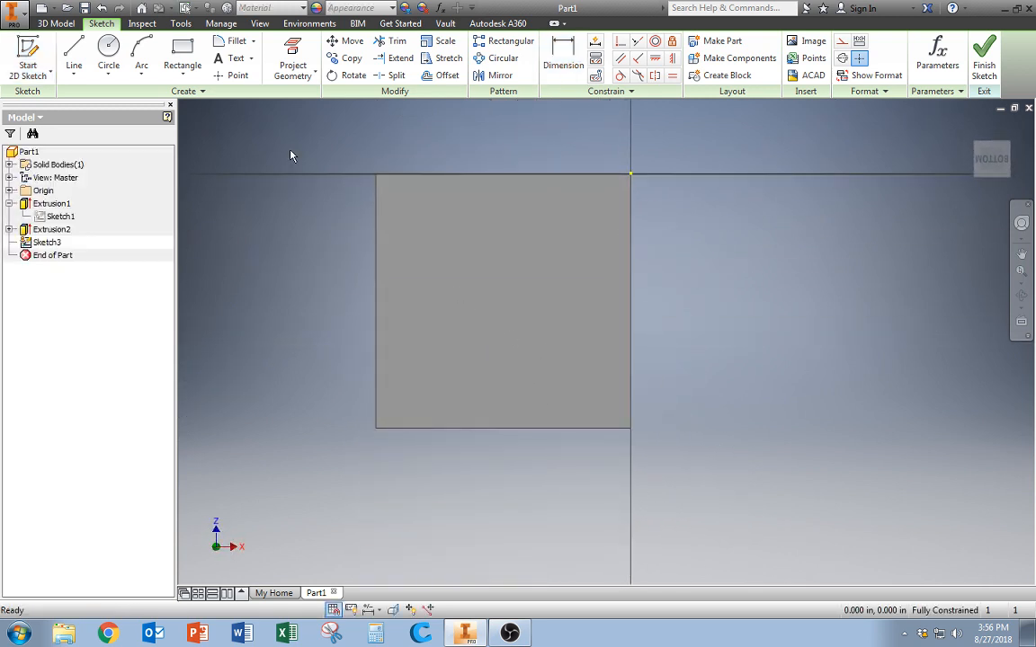
Draw a square of about 0.94 in per side inside the bottom face with an even margin, and finish the sketch
click(109, 54)
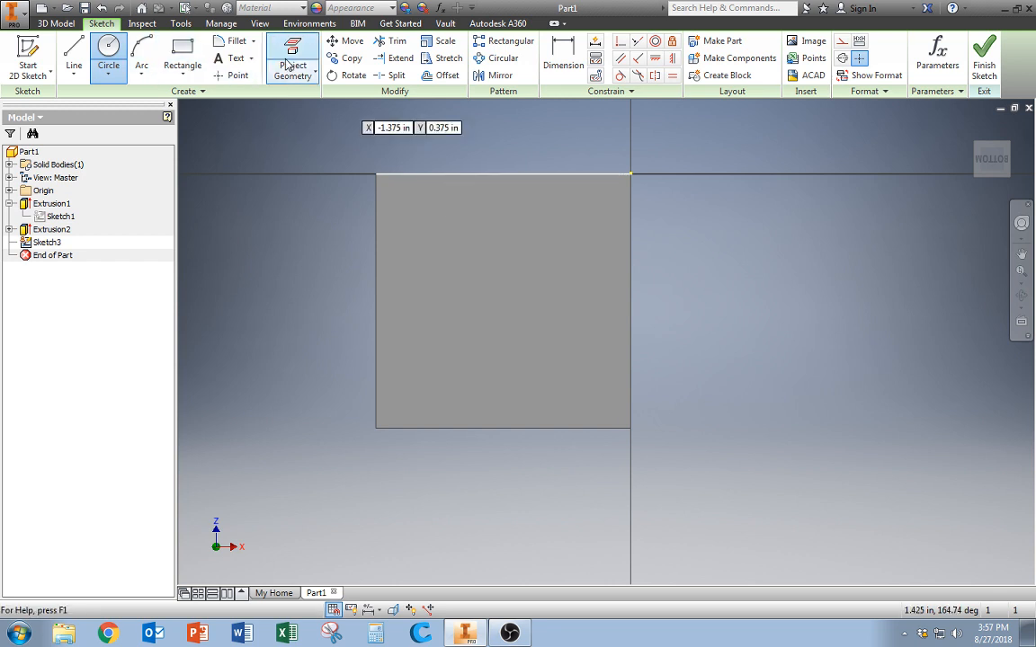
click(440, 76)
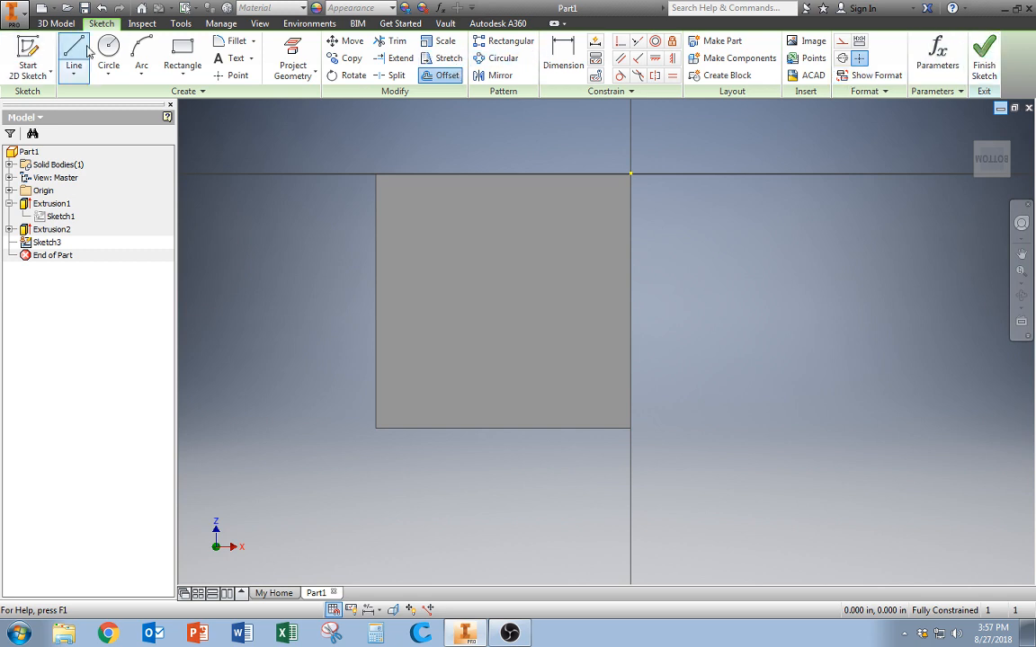
click(202, 56)
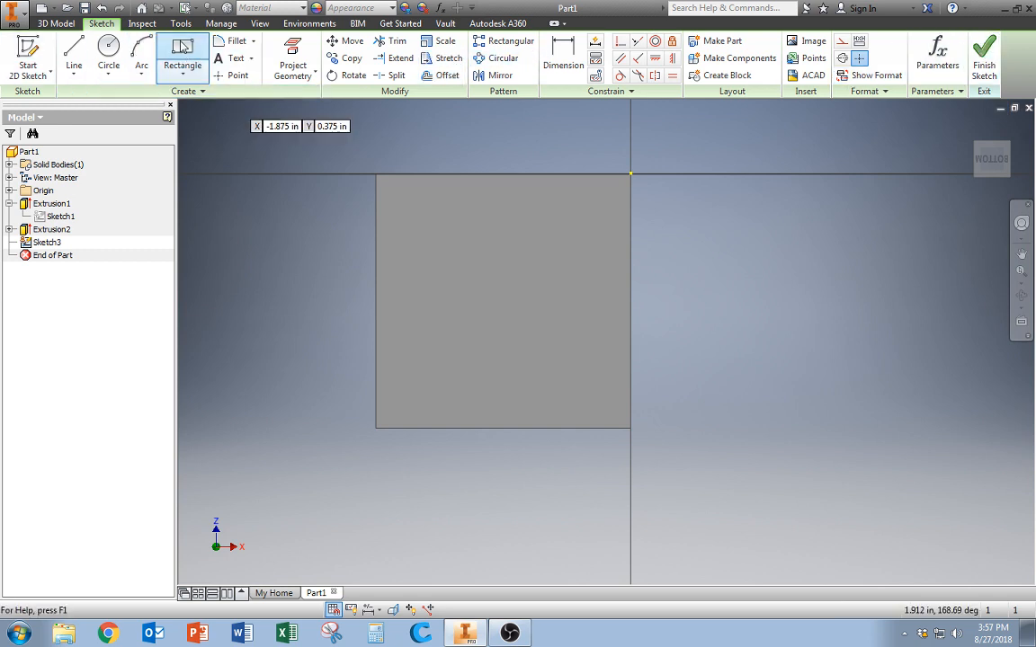
click(404, 200)
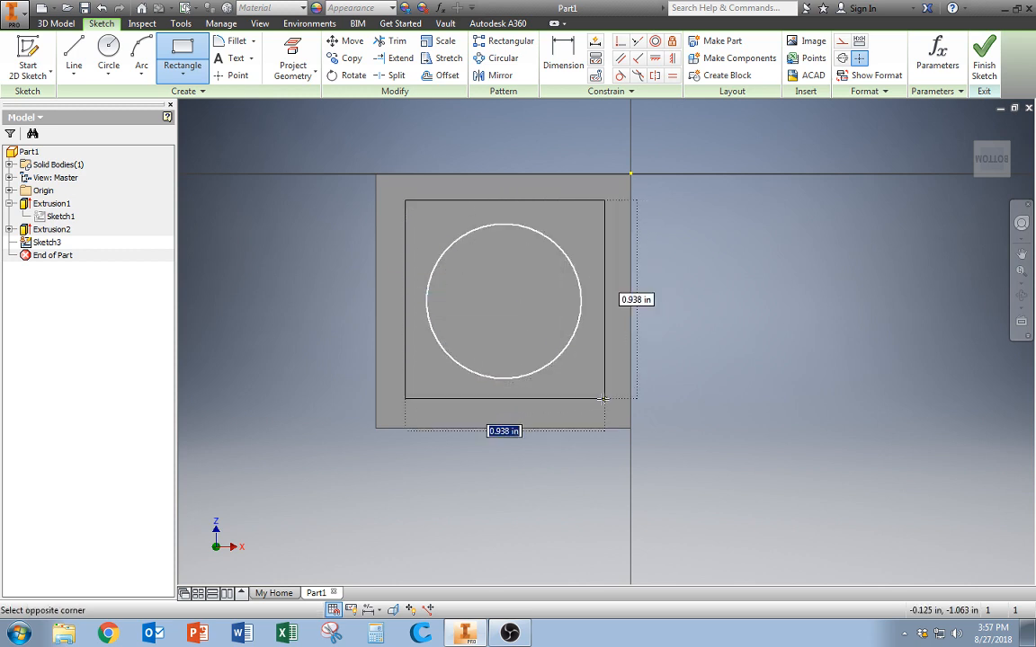
click(603, 398)
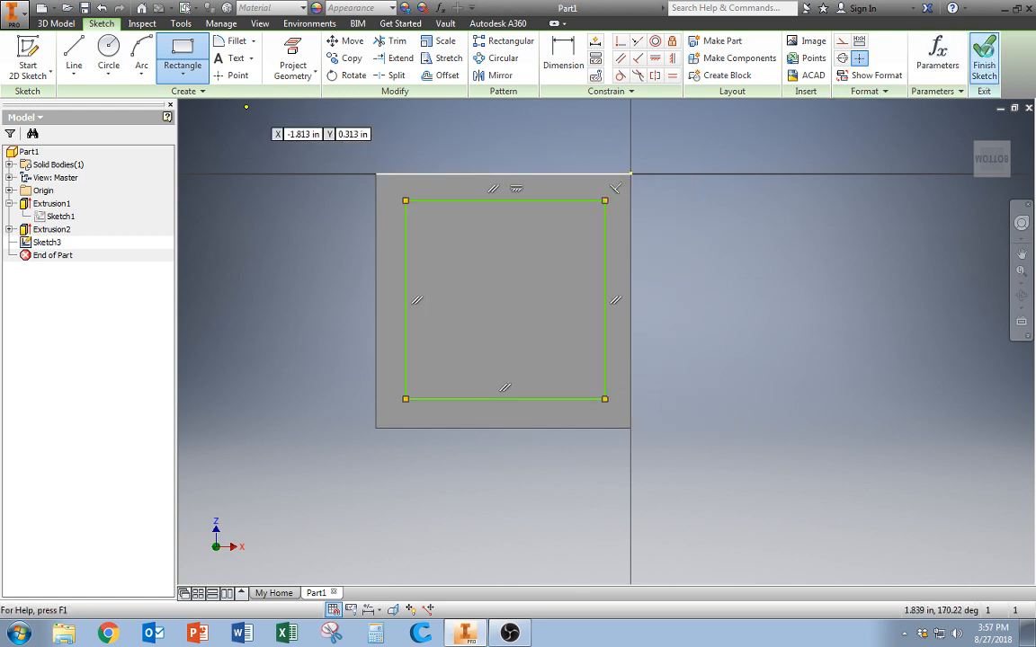
click(984, 65)
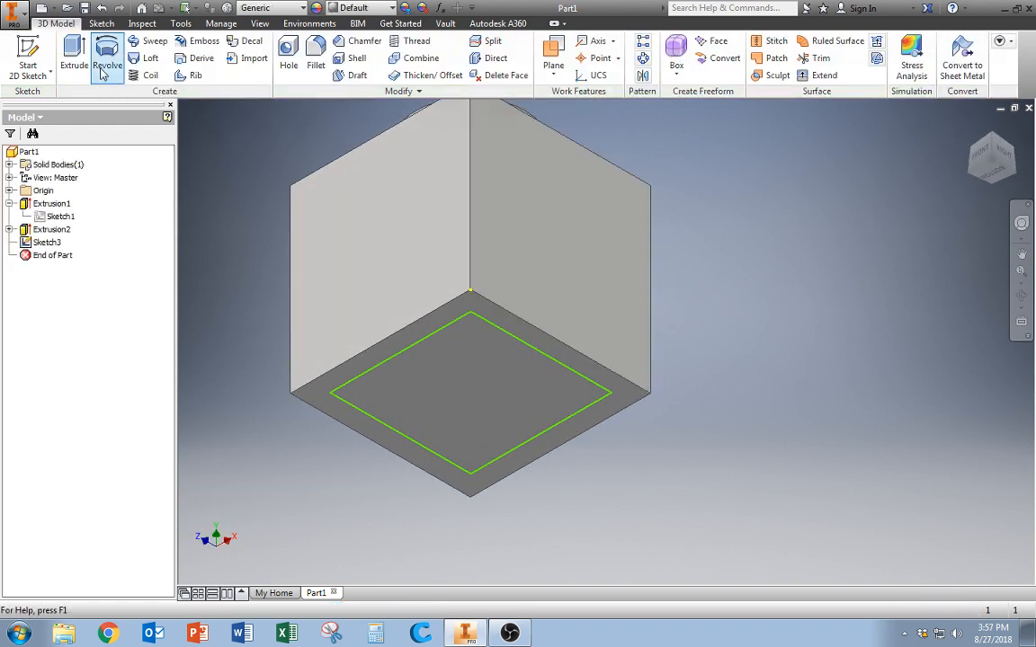
Extrude the square as a cut 0.8125 in deep into the cube from its bottom face
click(72, 48)
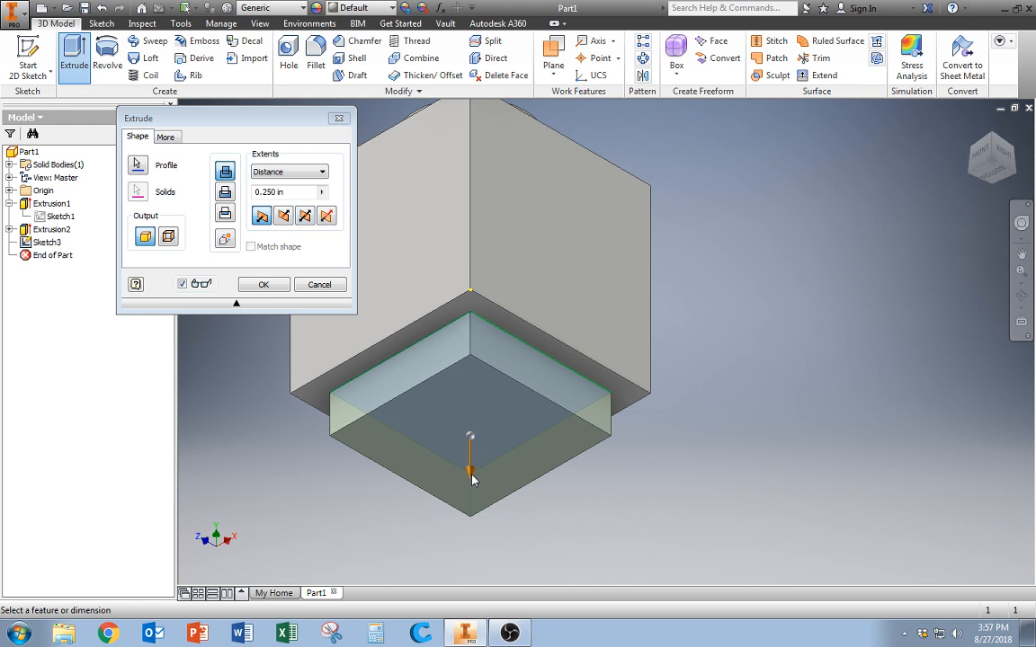
drag(472, 479, 444, 518)
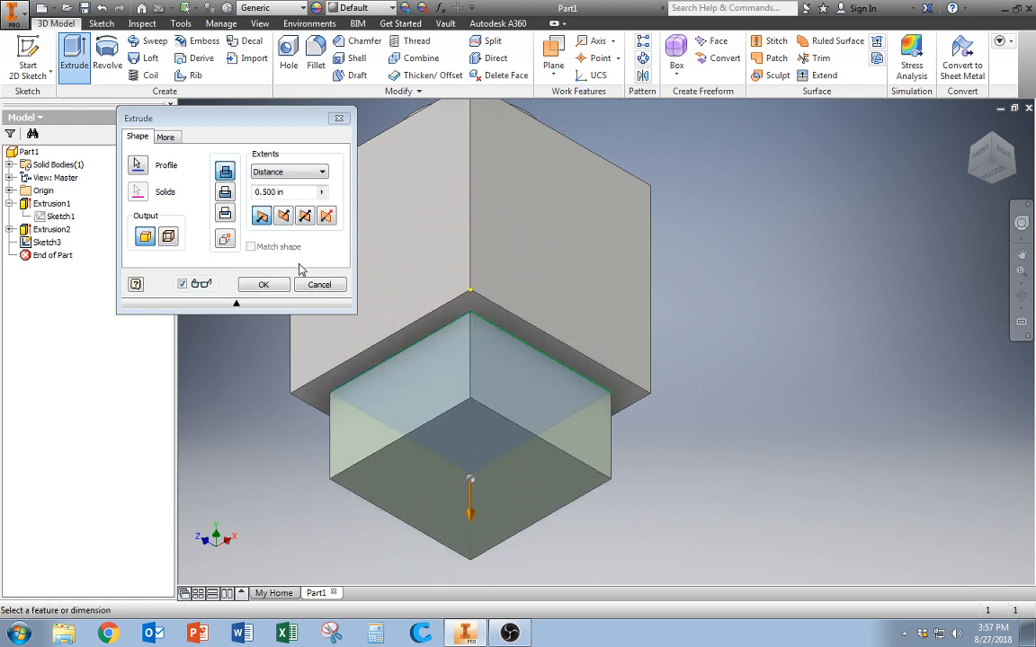
click(284, 217)
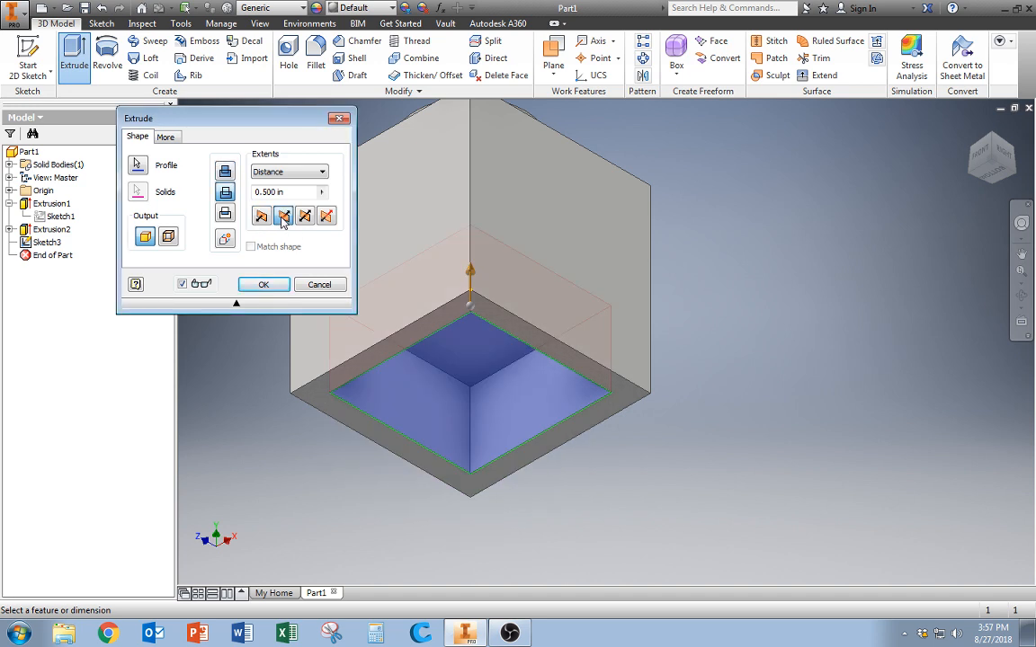
click(226, 172)
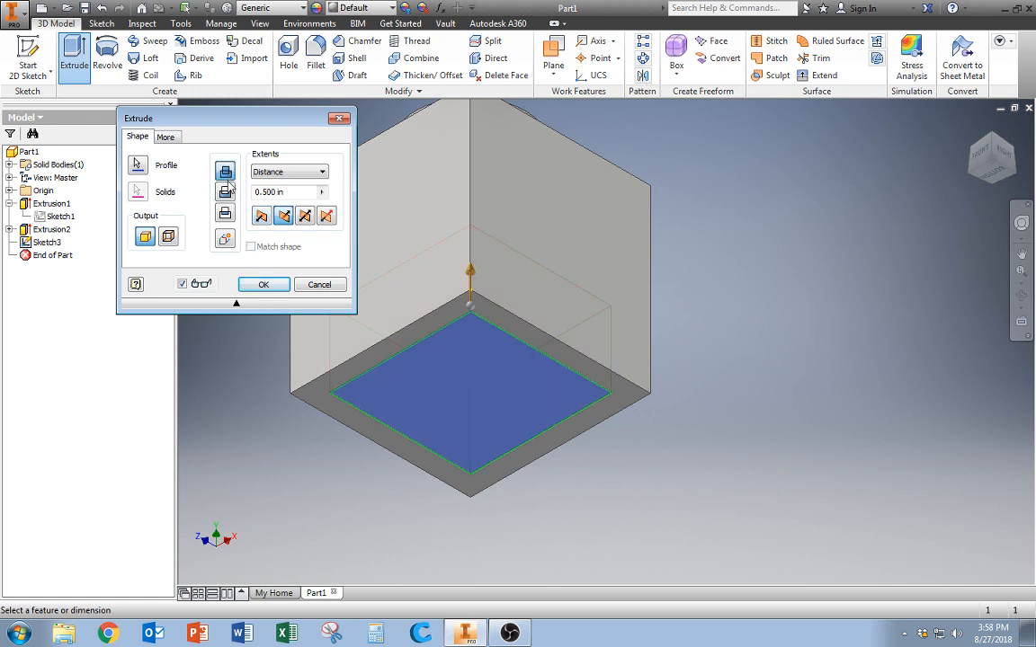
click(227, 193)
click(226, 212)
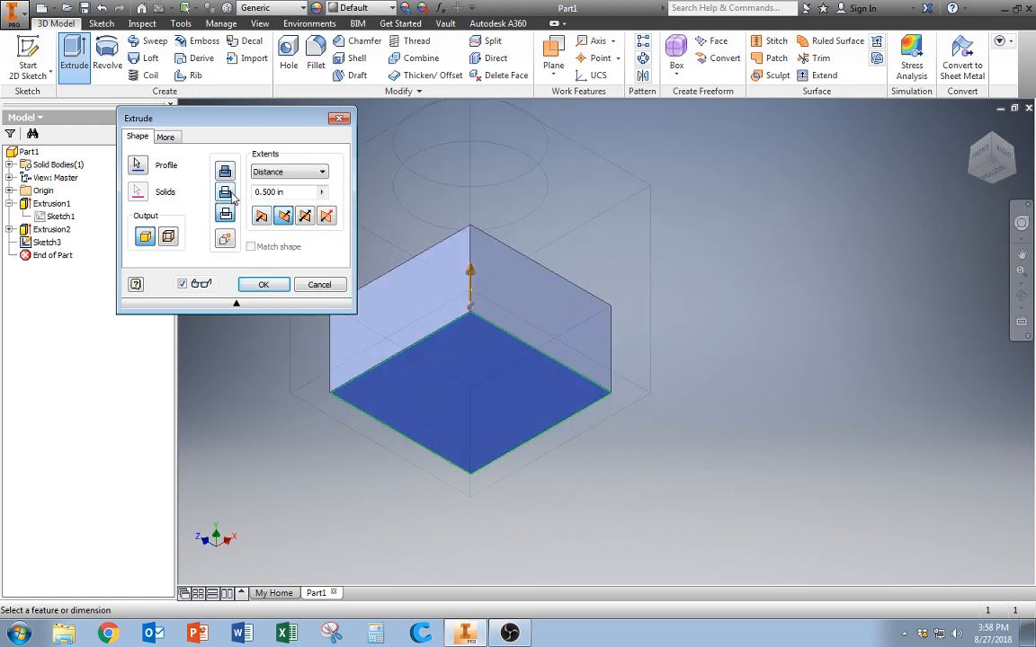
click(226, 172)
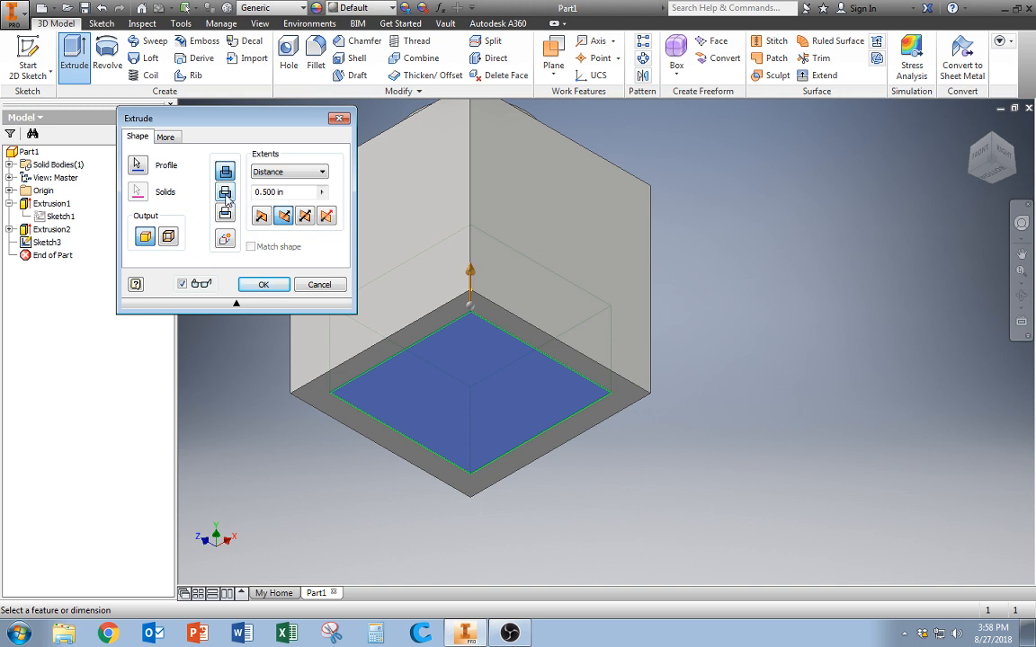
click(225, 194)
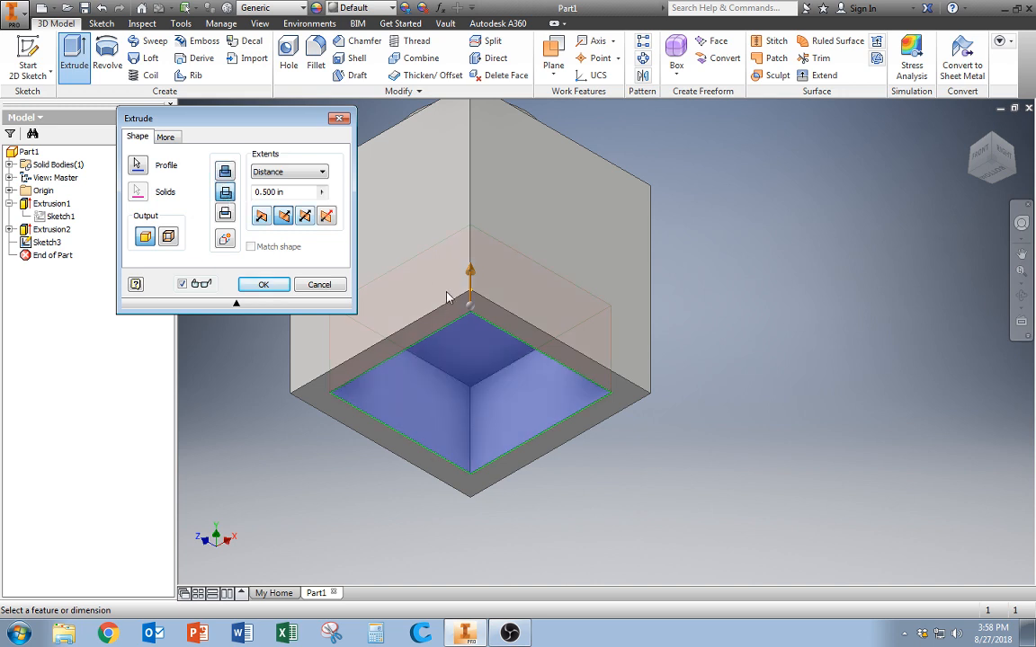
drag(472, 272, 470, 217)
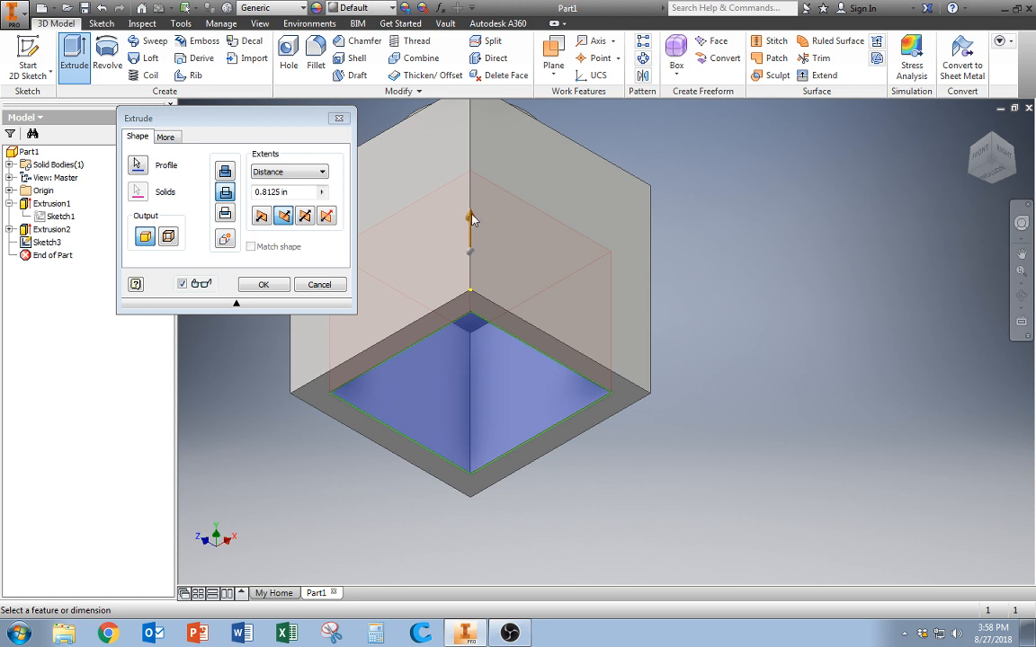
key(Return)
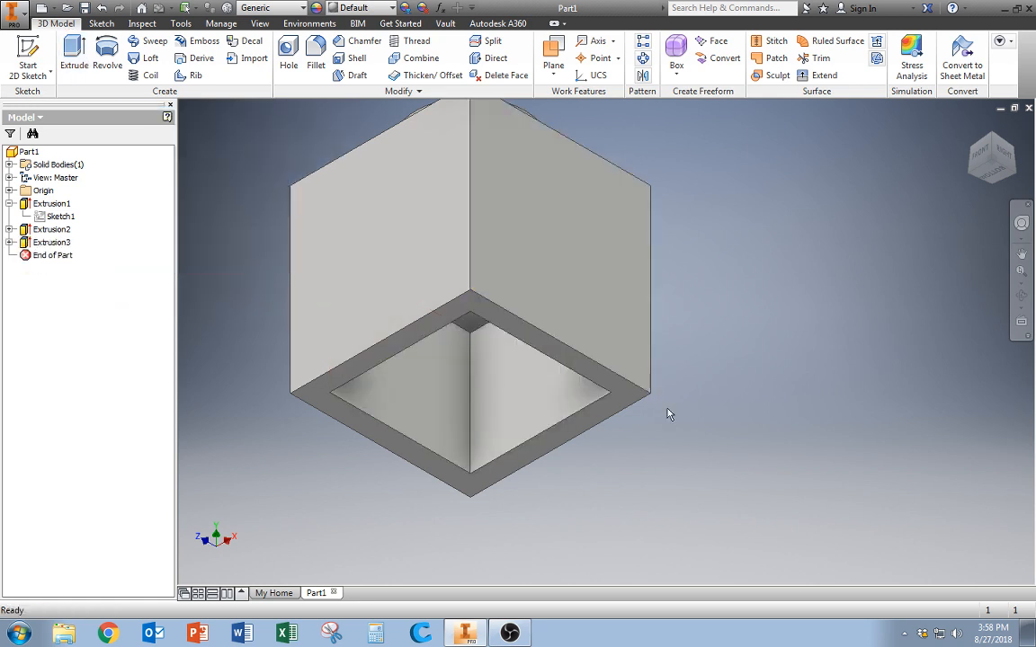
Start a 2D sketch on the cube's front face
middle_drag(697, 472, 696, 435)
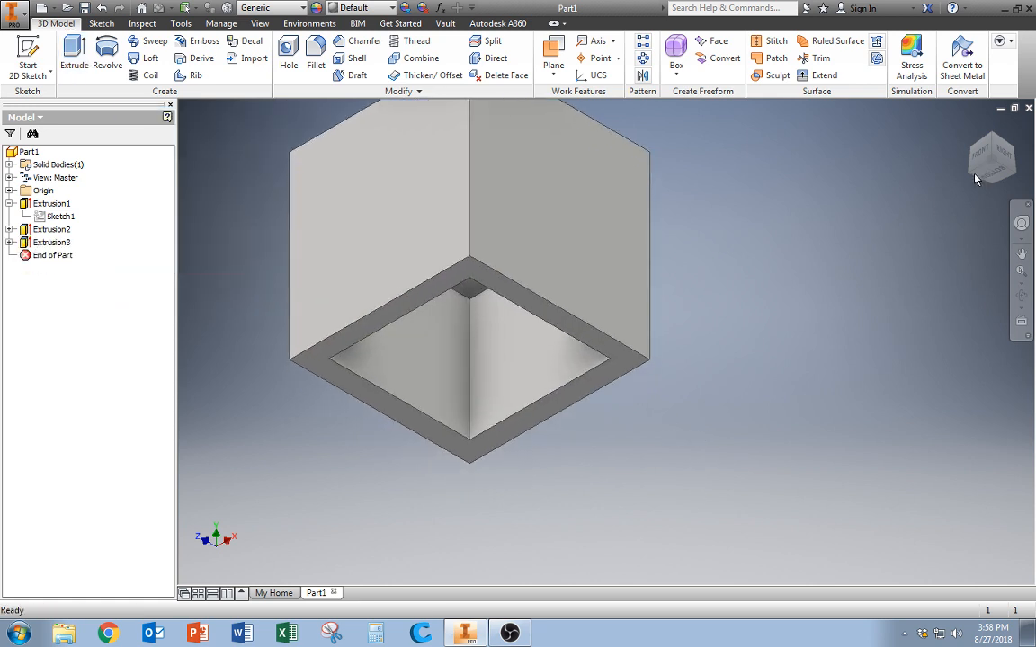
click(996, 179)
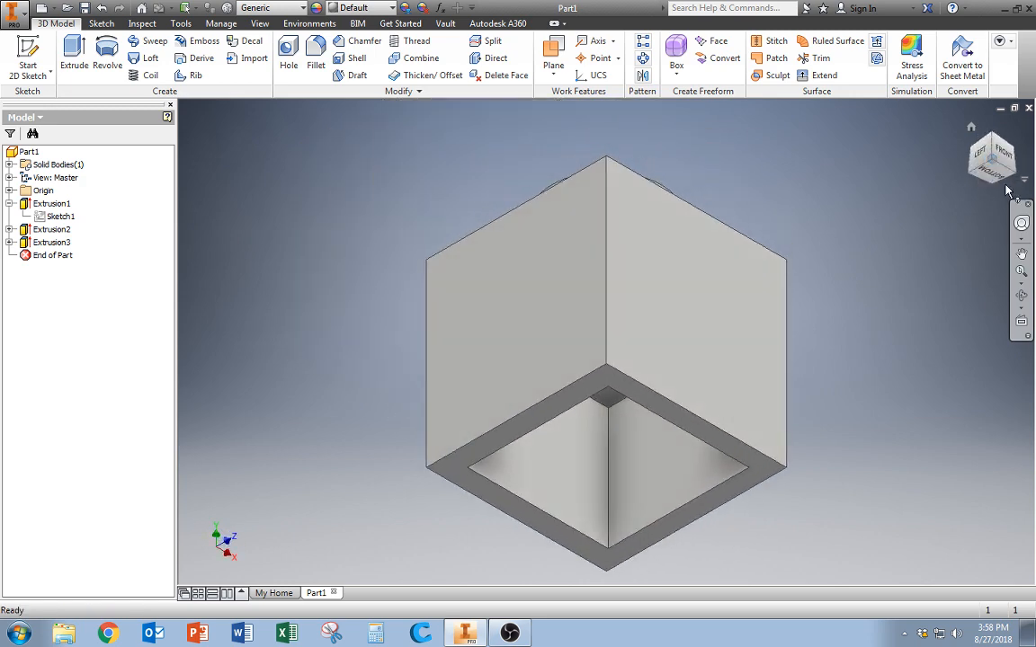
click(992, 167)
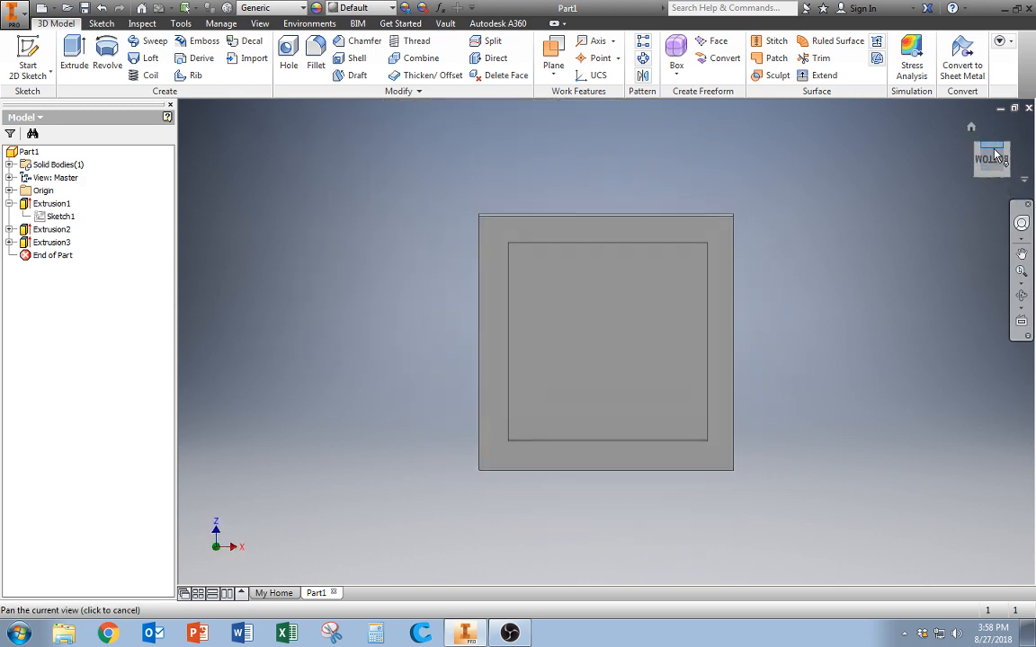
click(996, 157)
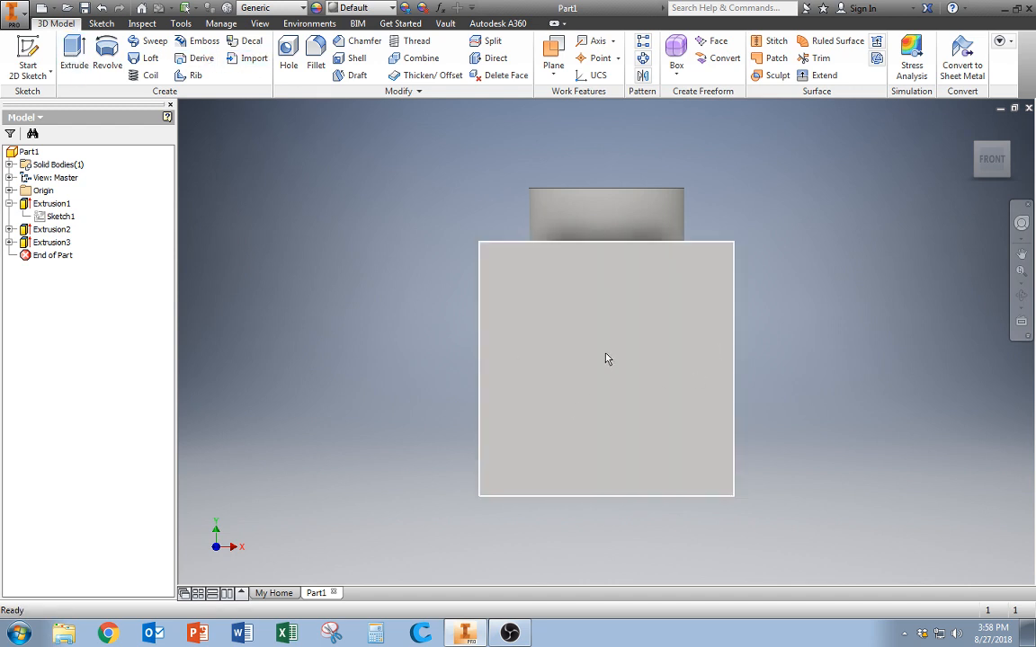
click(973, 128)
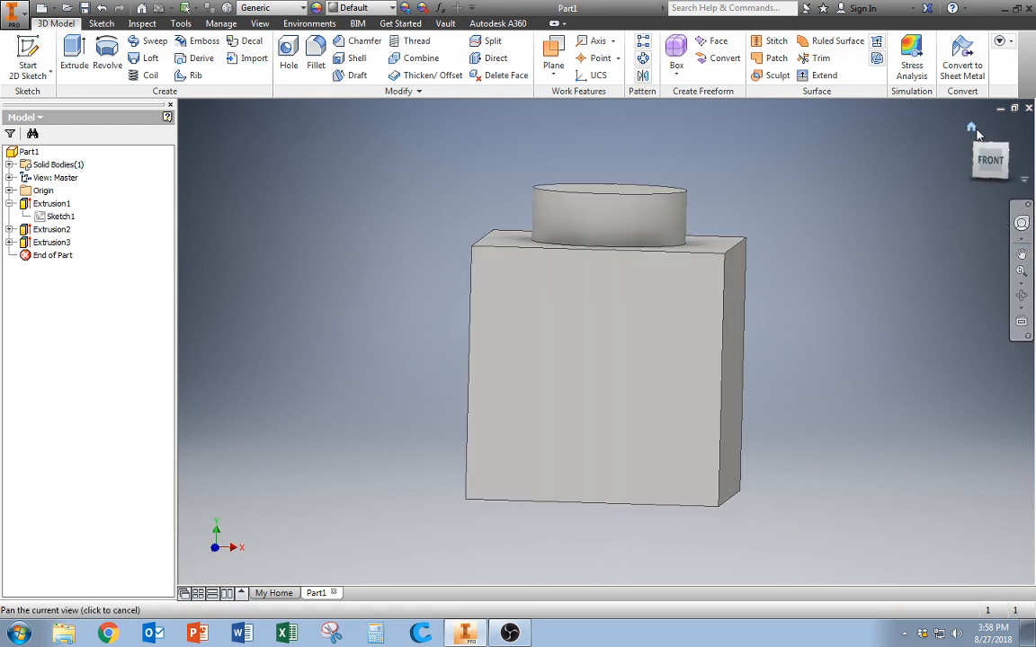
click(29, 47)
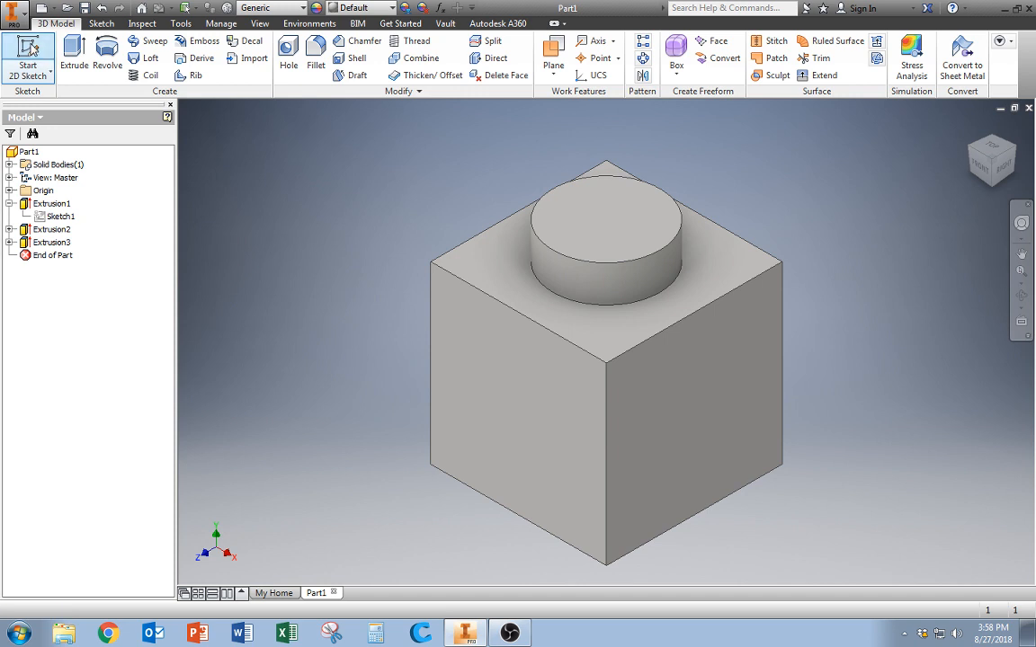
click(532, 408)
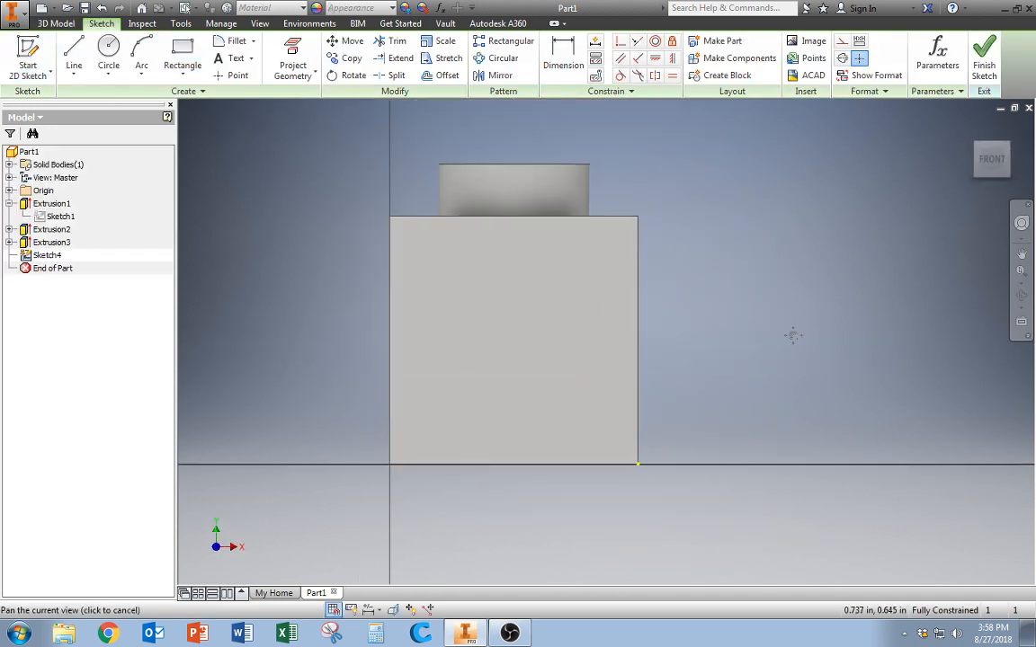
Draw a 3-sided inscribed polygon centered at about (0.625, 0.563) in with a corner at about (0.875, 1.000) in, and finish the sketch
key(c)
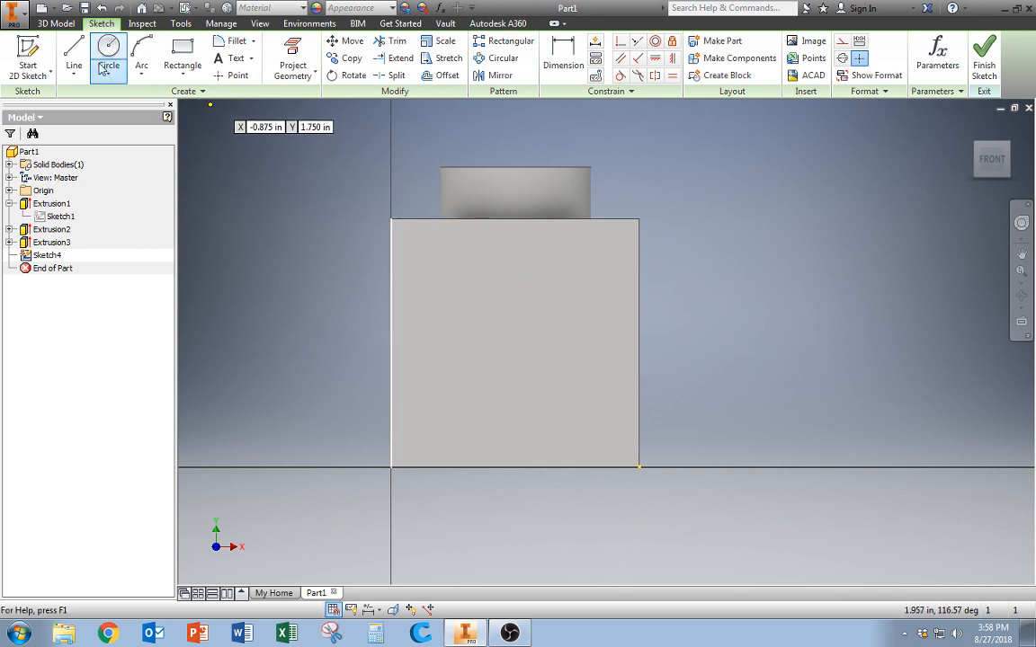
click(183, 77)
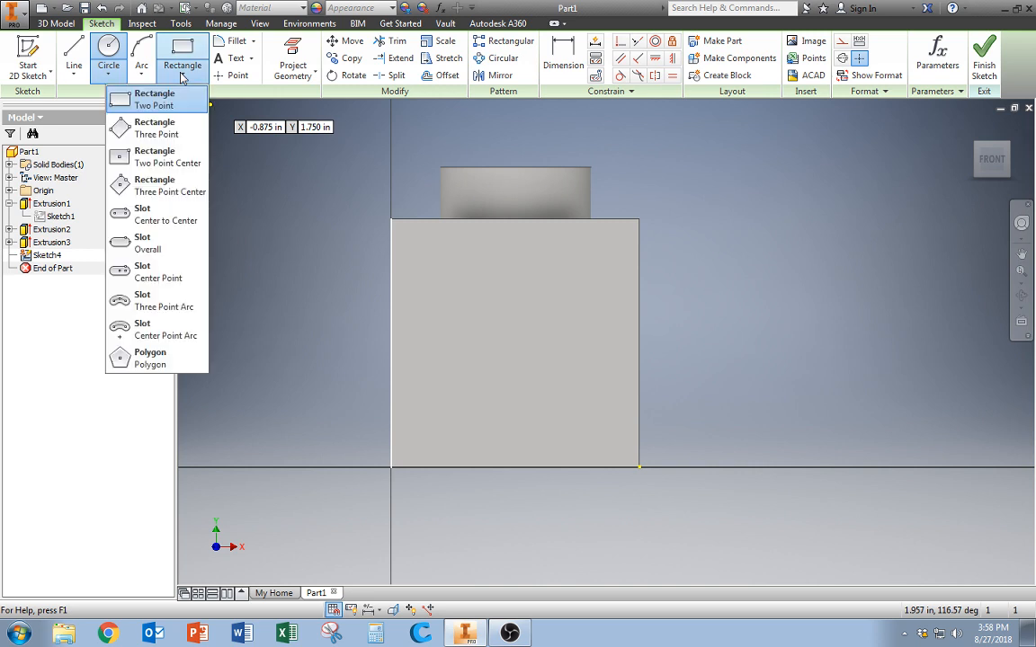
click(158, 358)
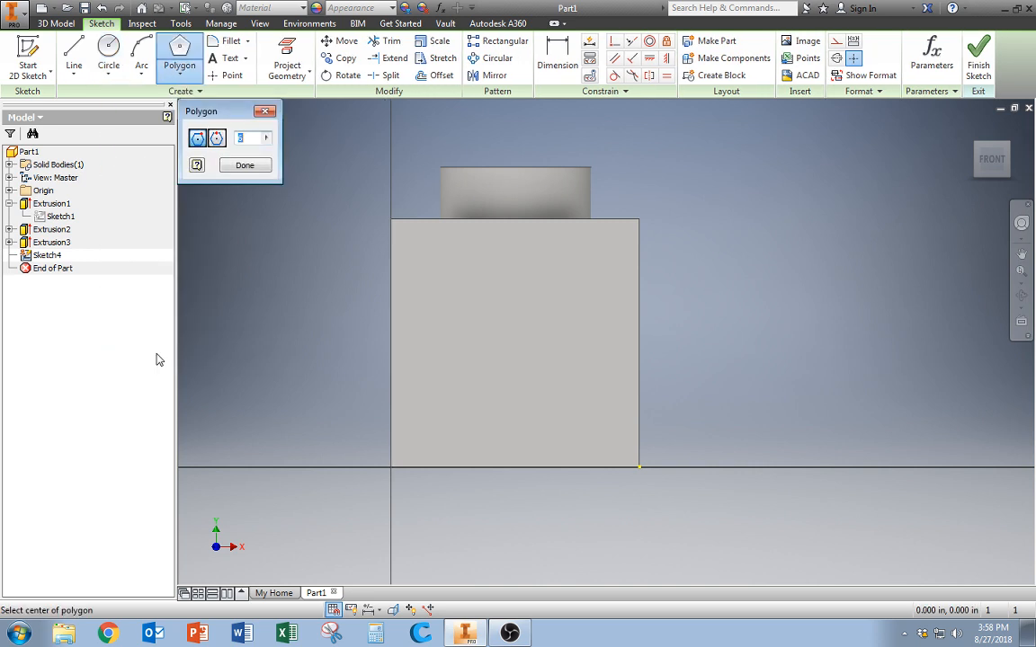
click(243, 170)
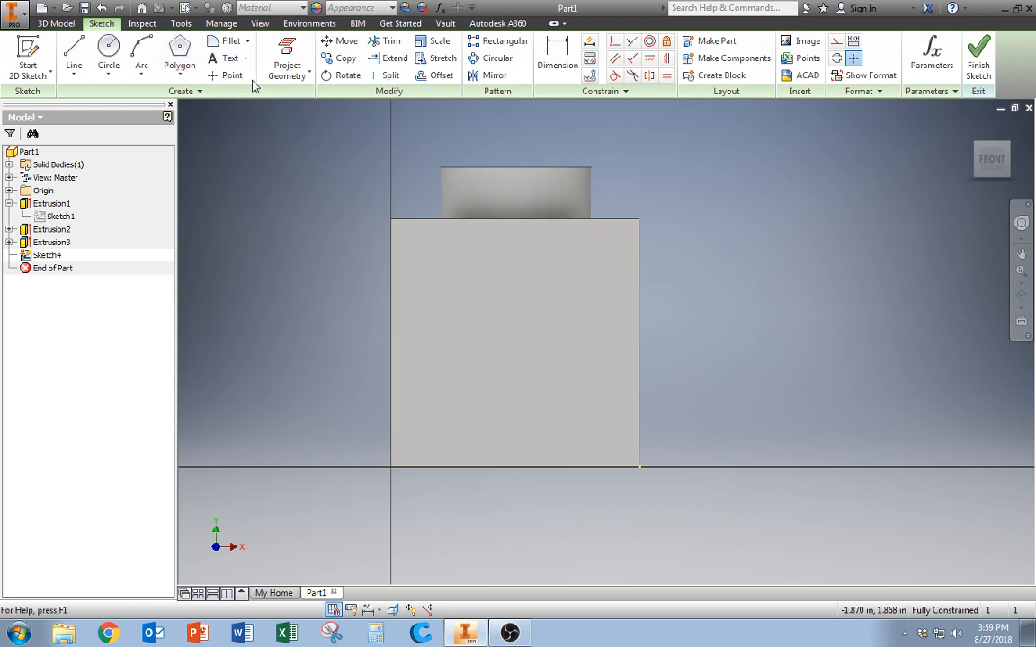
click(179, 56)
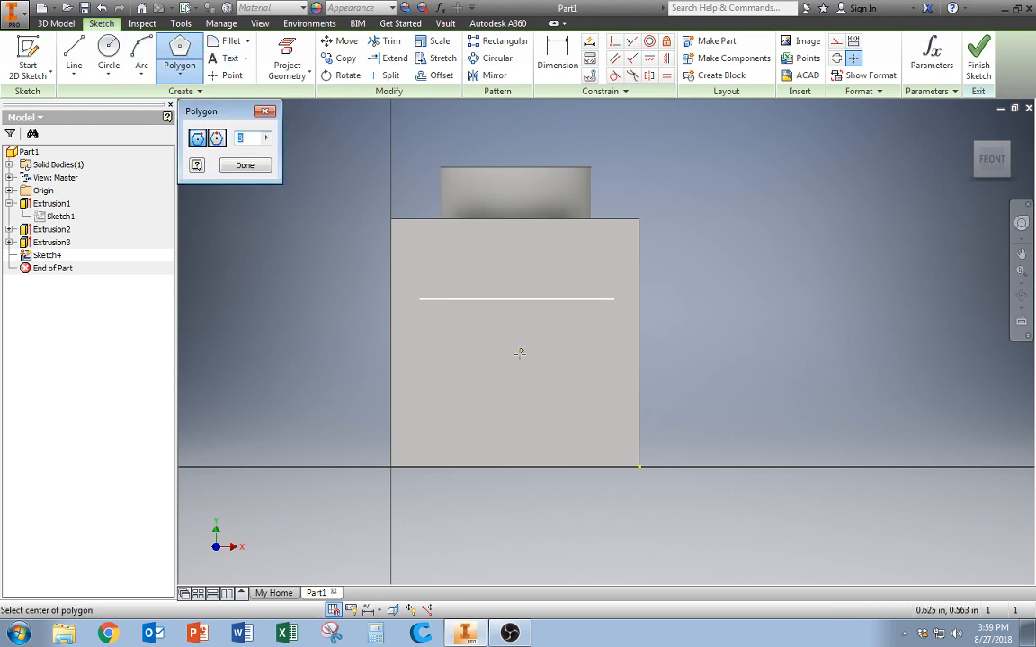
click(517, 350)
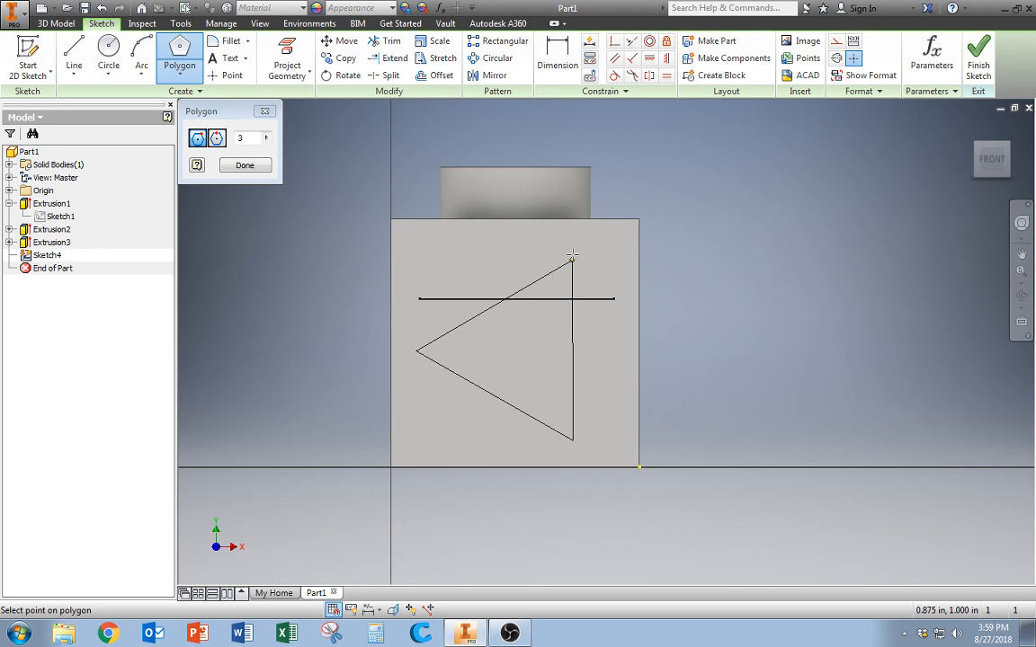
click(572, 258)
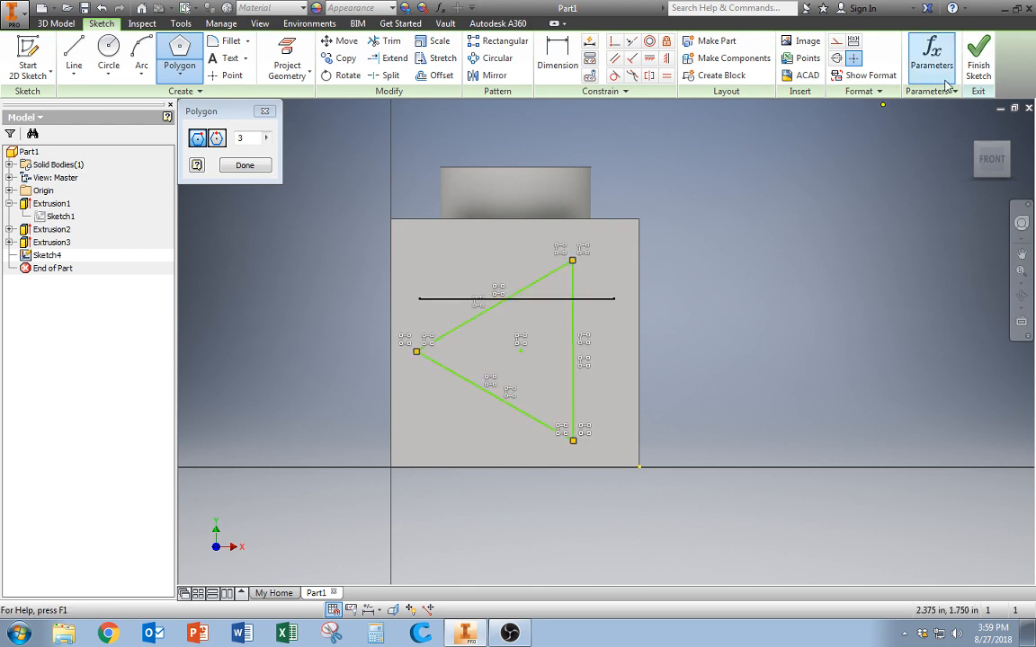
click(977, 56)
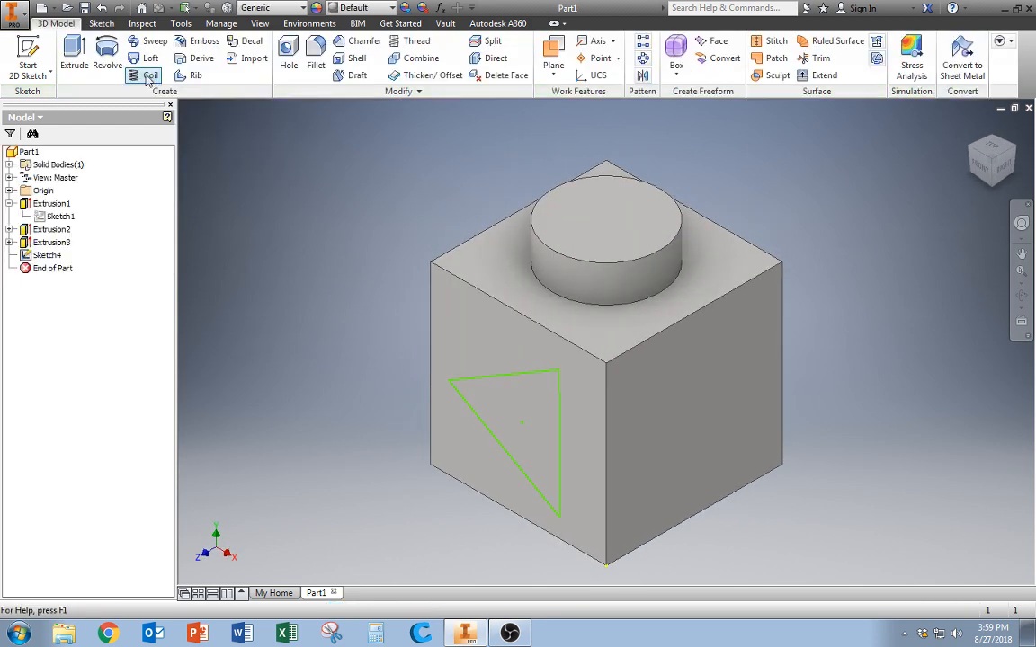
Extrude the triangle as a cut into the cube from its front face, with the extent set to To Next
click(74, 54)
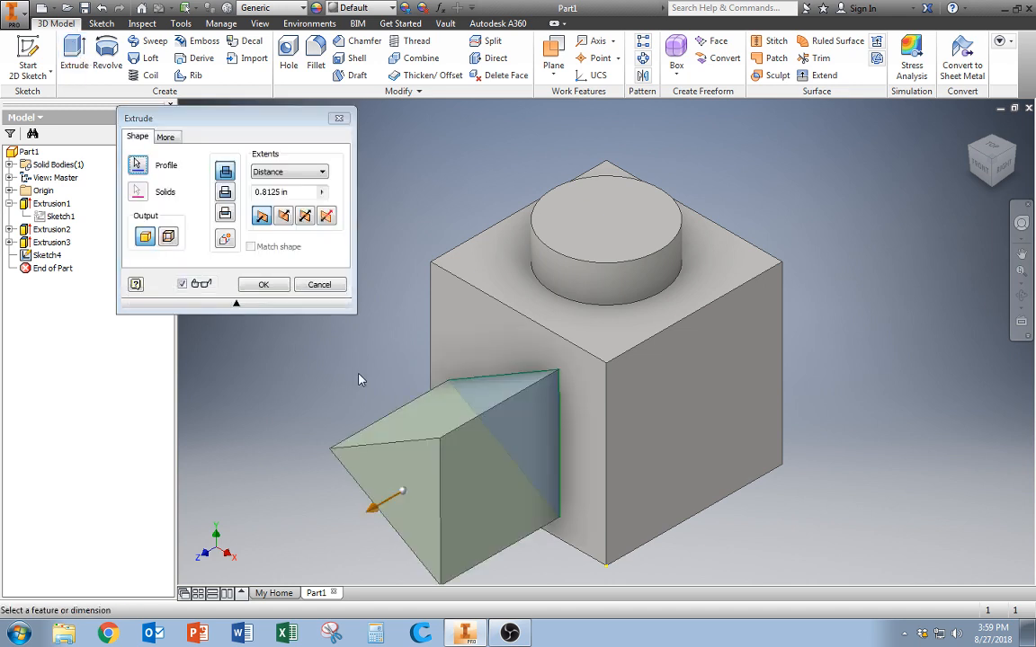
click(226, 193)
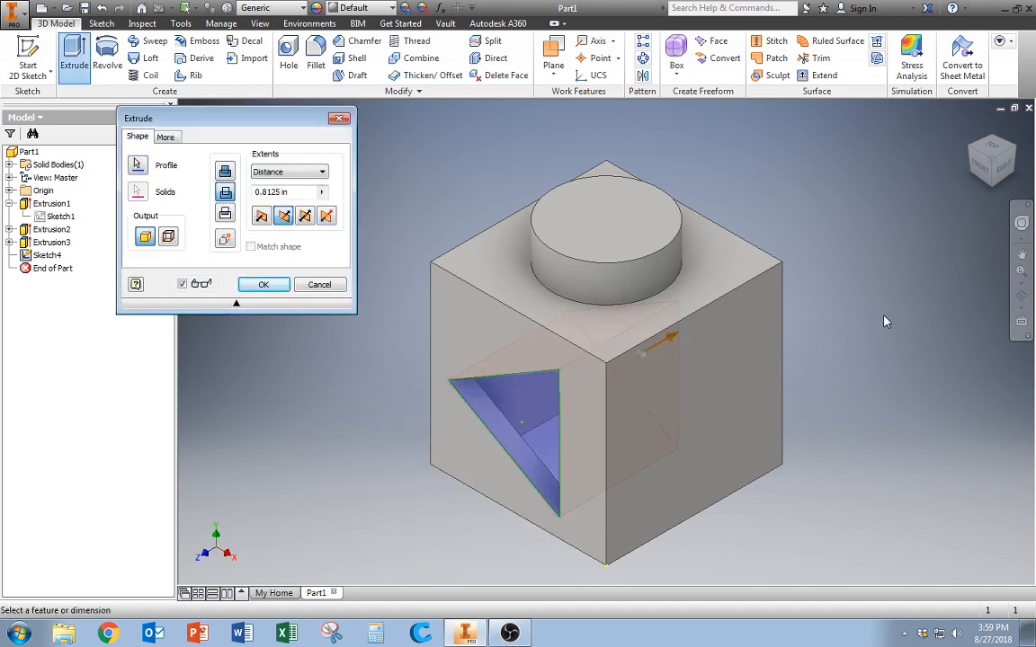
click(283, 192)
click(322, 172)
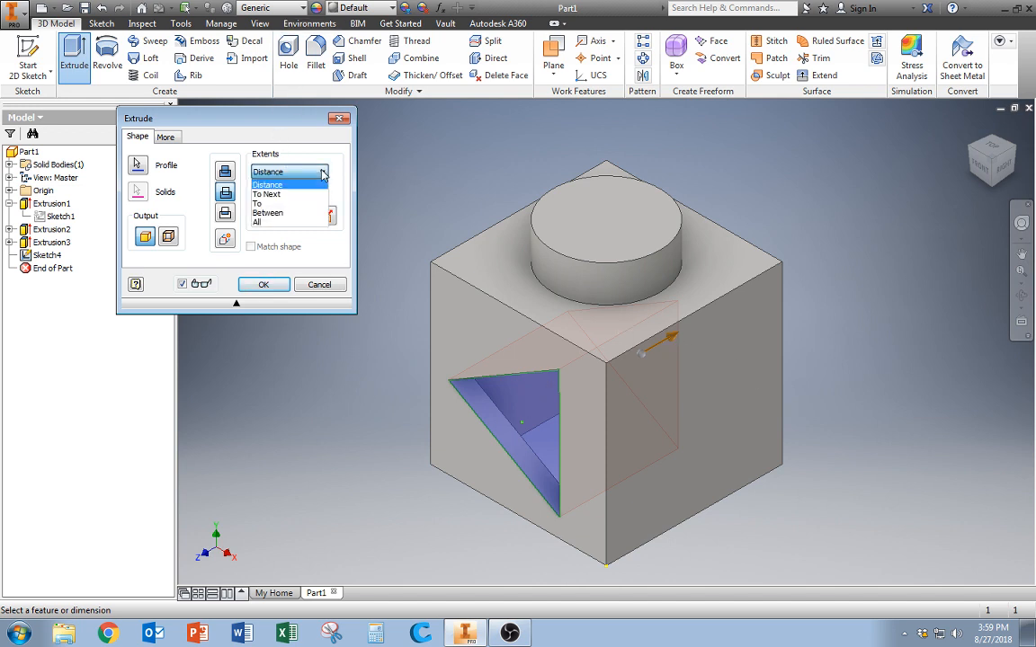
click(281, 194)
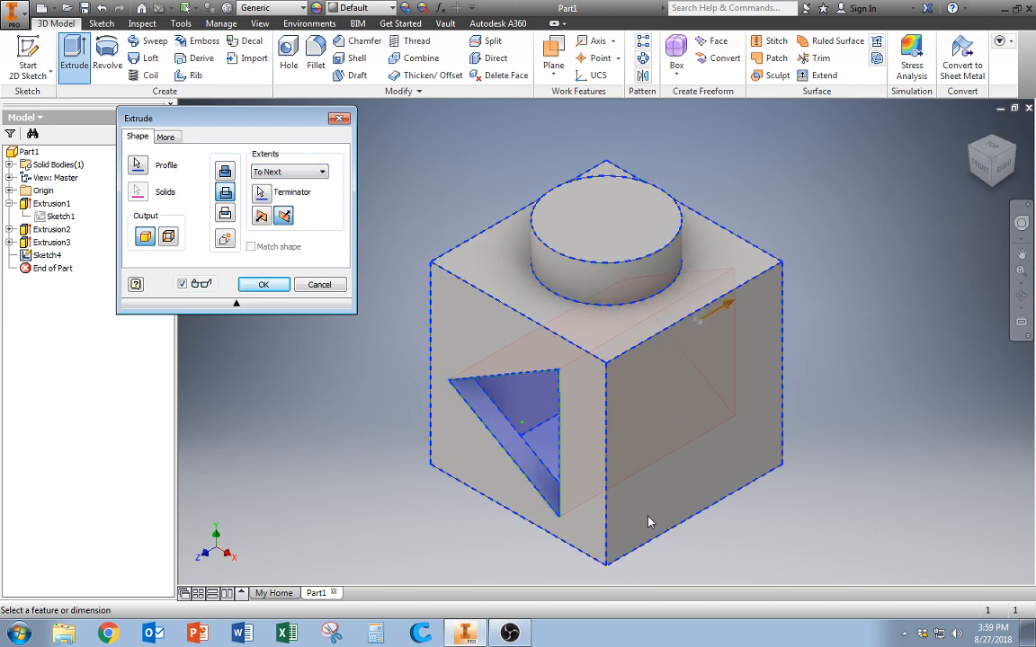
click(277, 286)
click(985, 169)
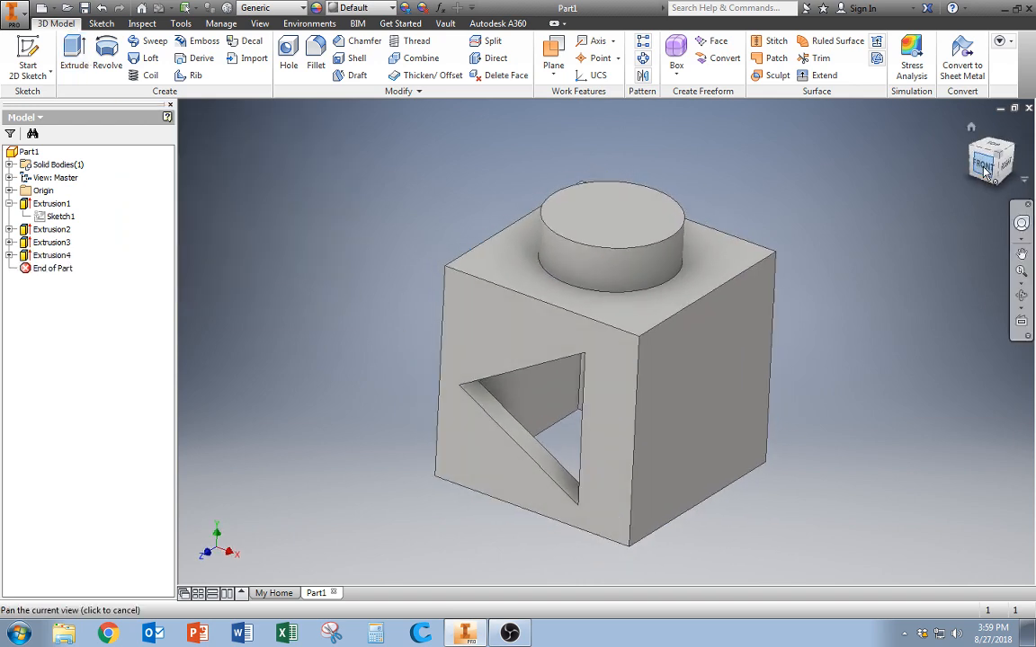
click(983, 153)
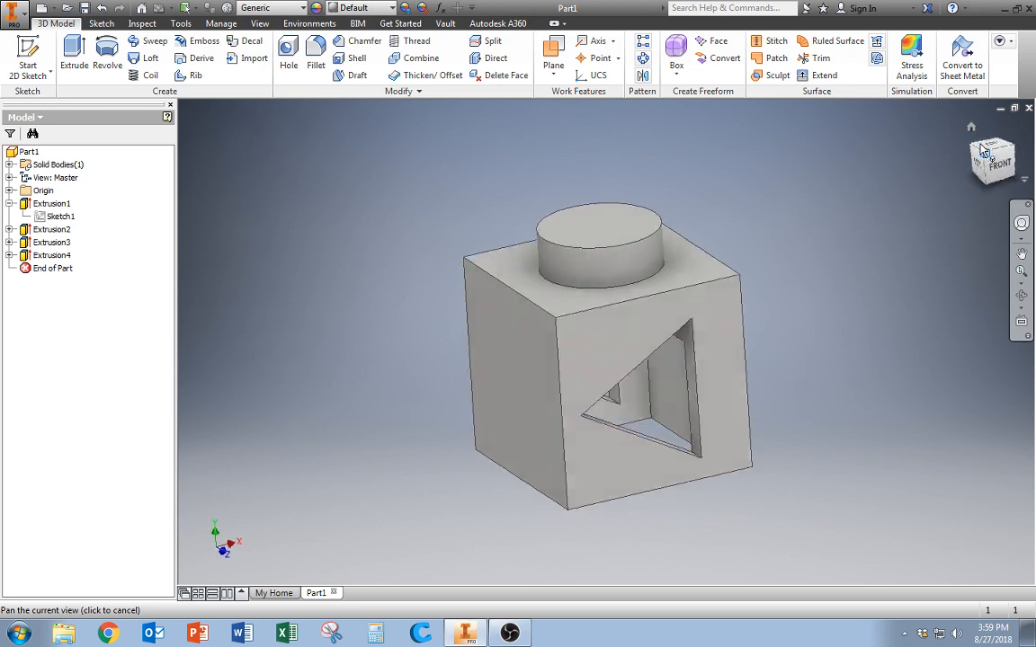
click(981, 151)
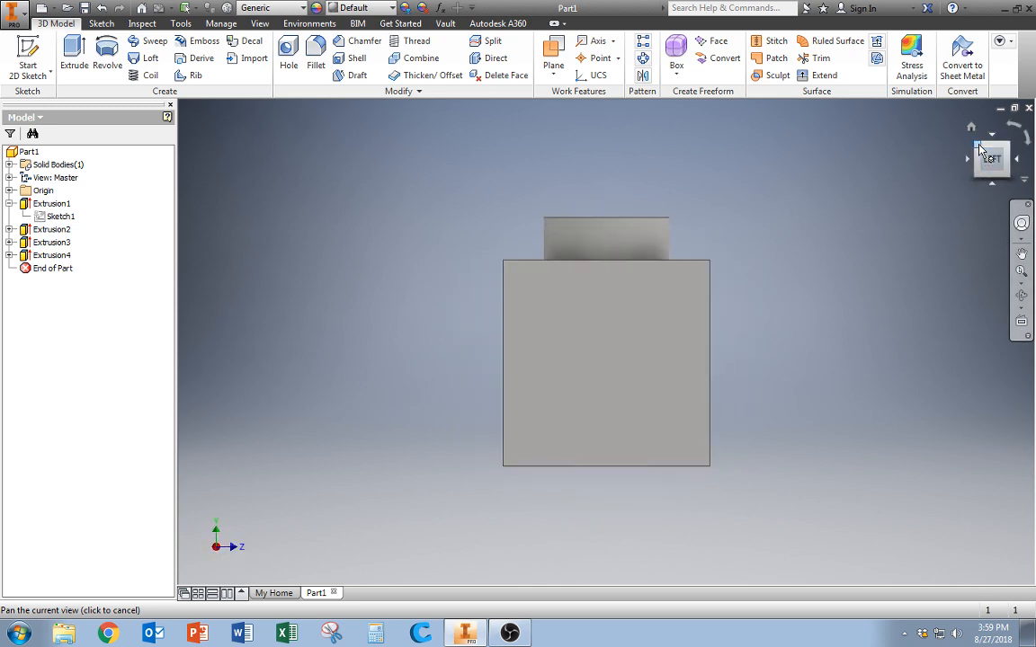
click(979, 148)
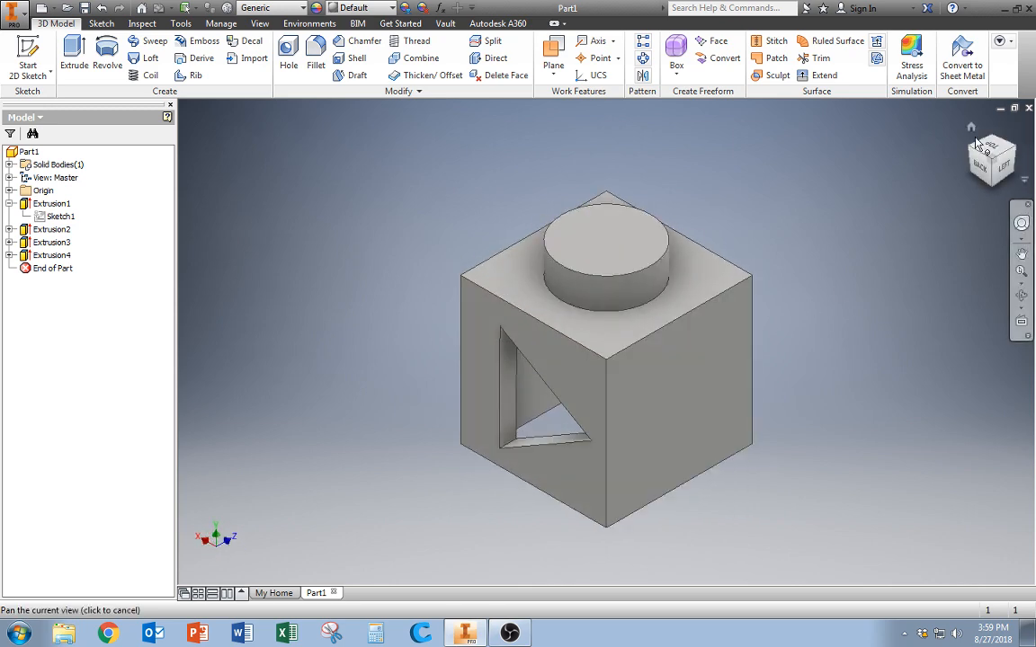